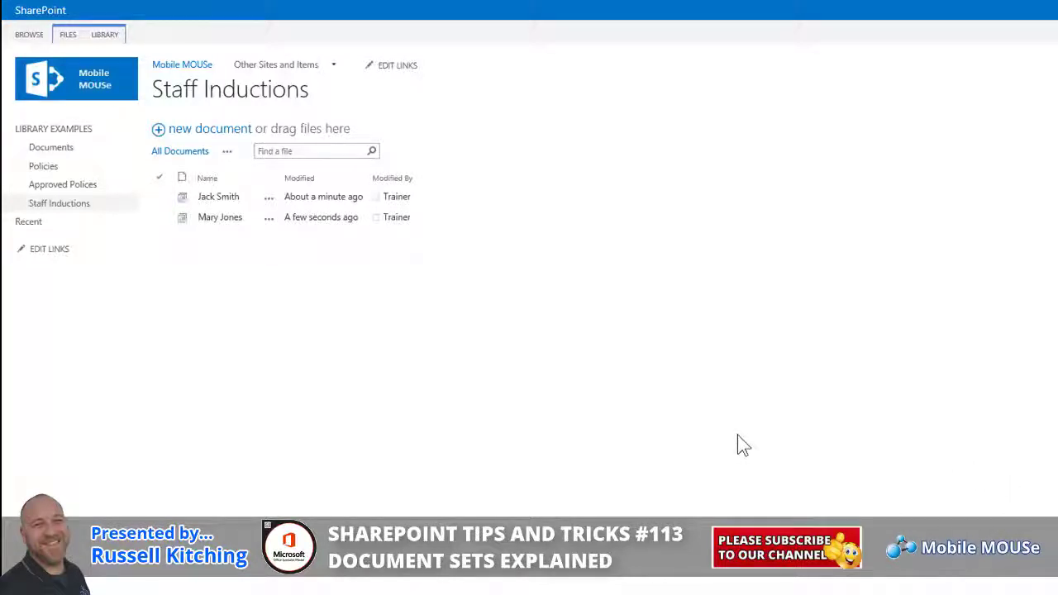
# Create an Induction Process document set named after the new starter, capitalising the name, and save it.
pyautogui.click(67, 34)
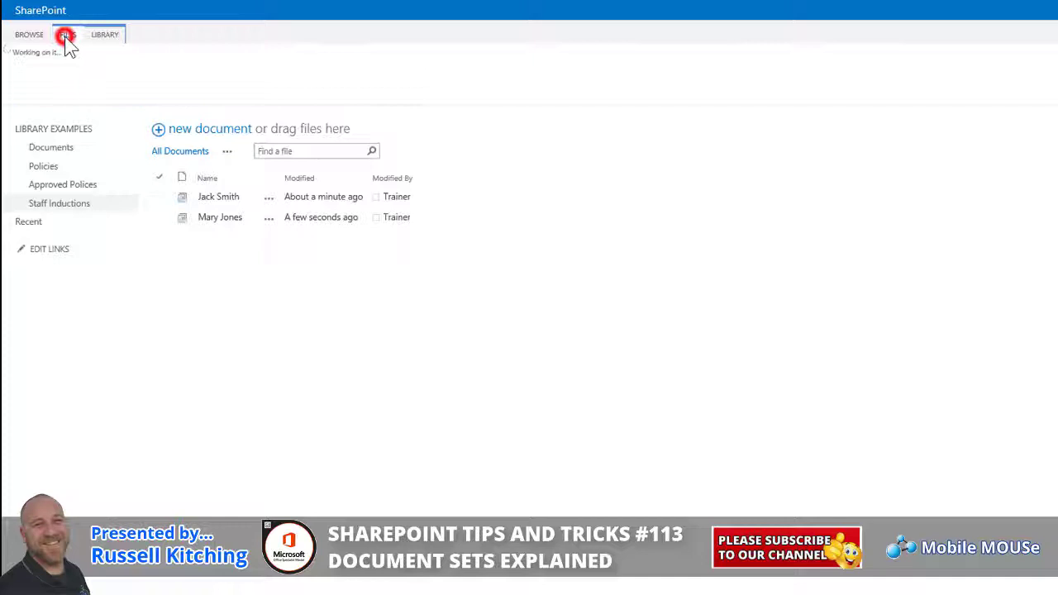
pyautogui.click(33, 66)
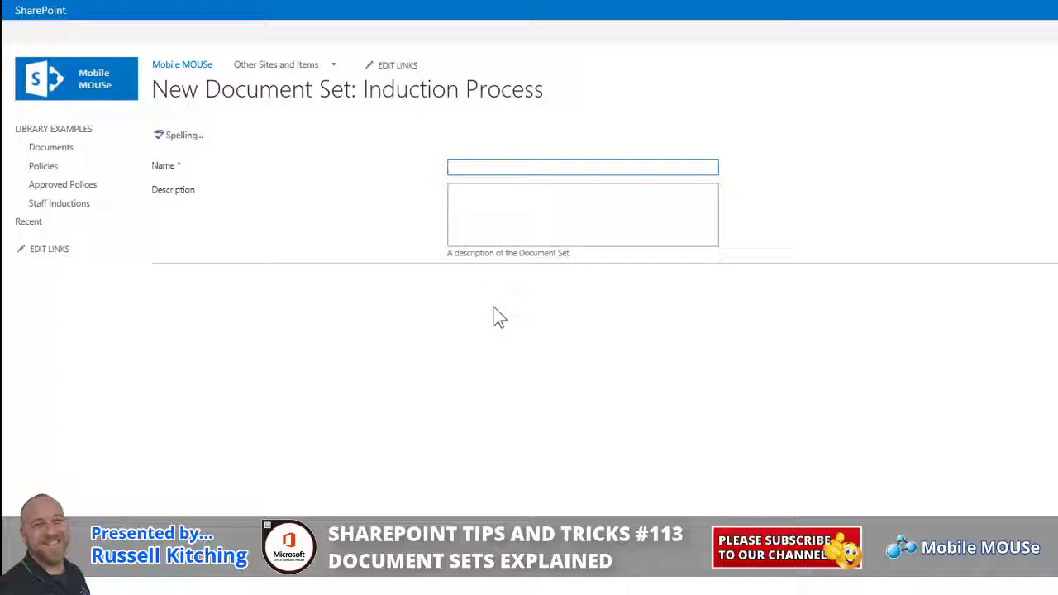
pyautogui.write('joe King')
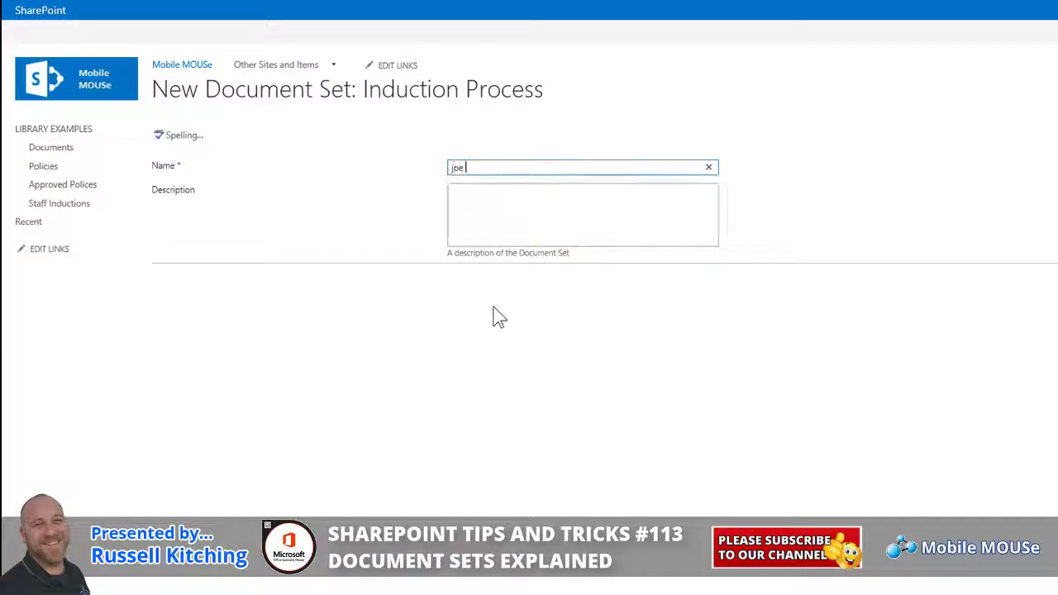
pyautogui.click(451, 167)
pyautogui.press('Delete')
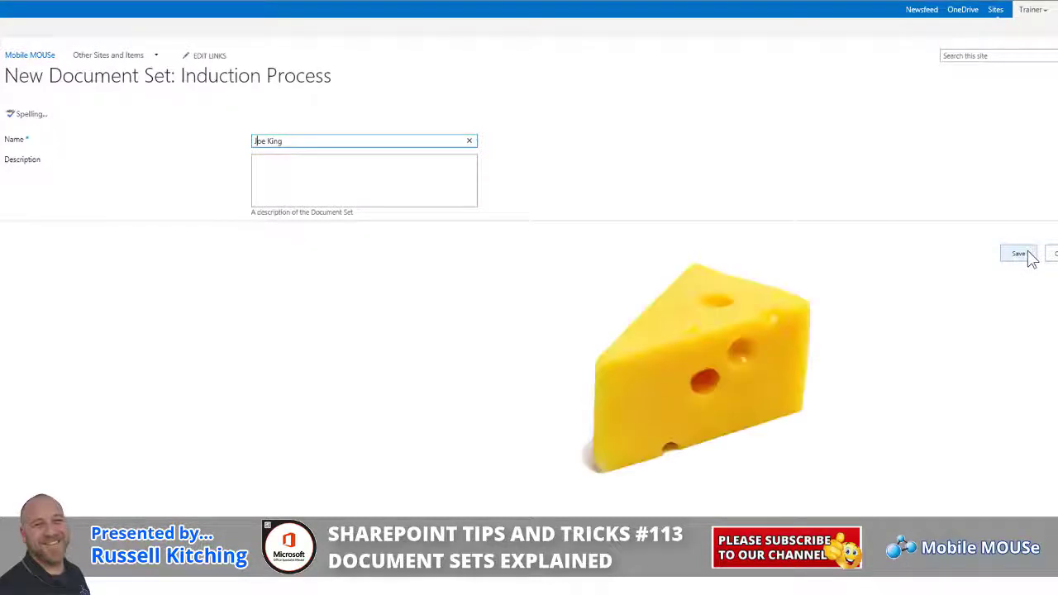
pyautogui.click(1028, 255)
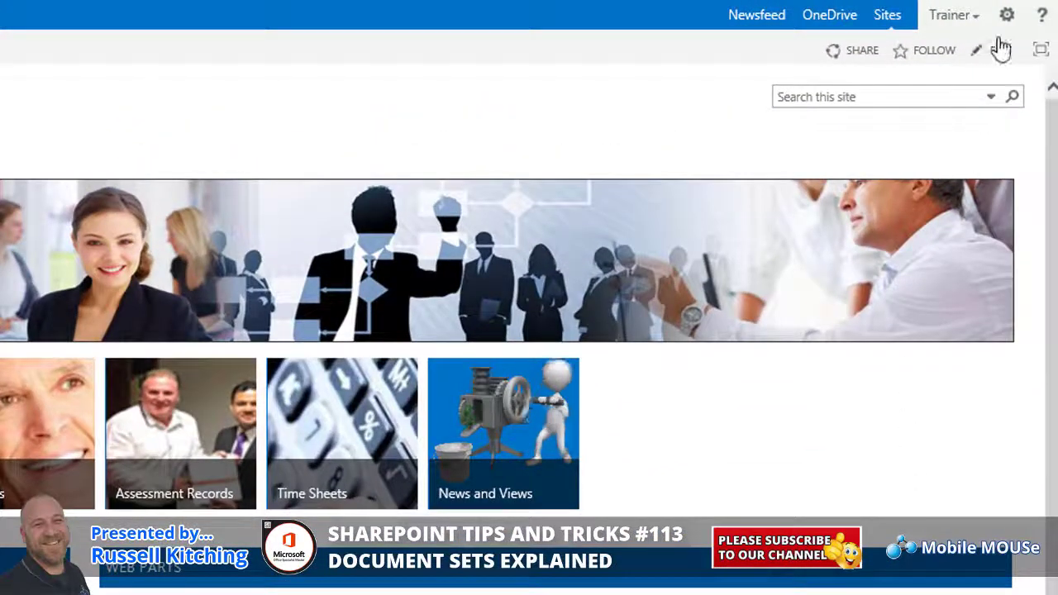
# Go from the gear menu's Site settings to the Site Content Types page.
pyautogui.click(1005, 16)
pyautogui.click(927, 261)
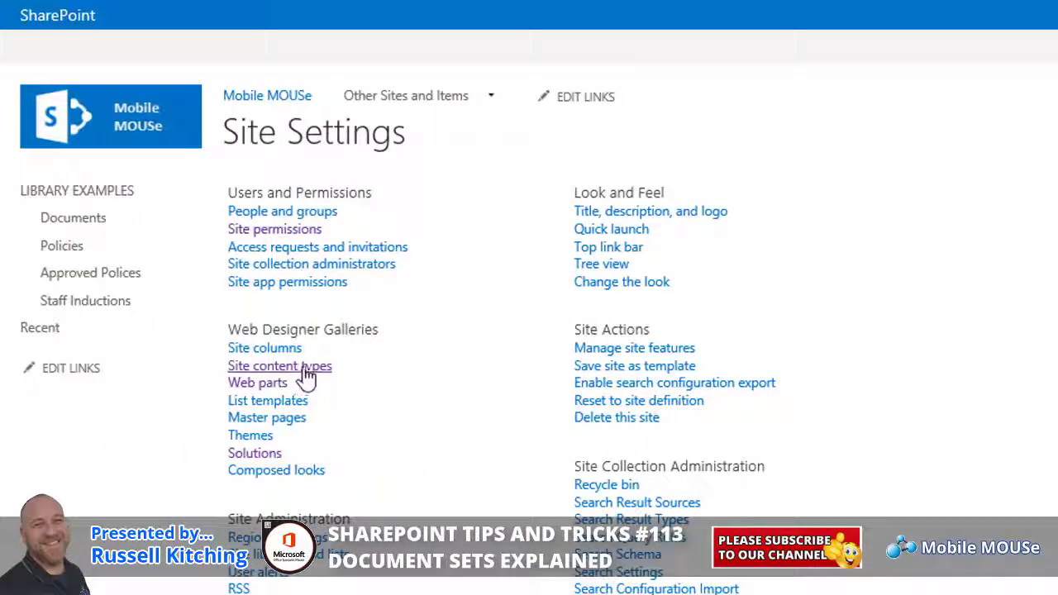
pyautogui.click(303, 370)
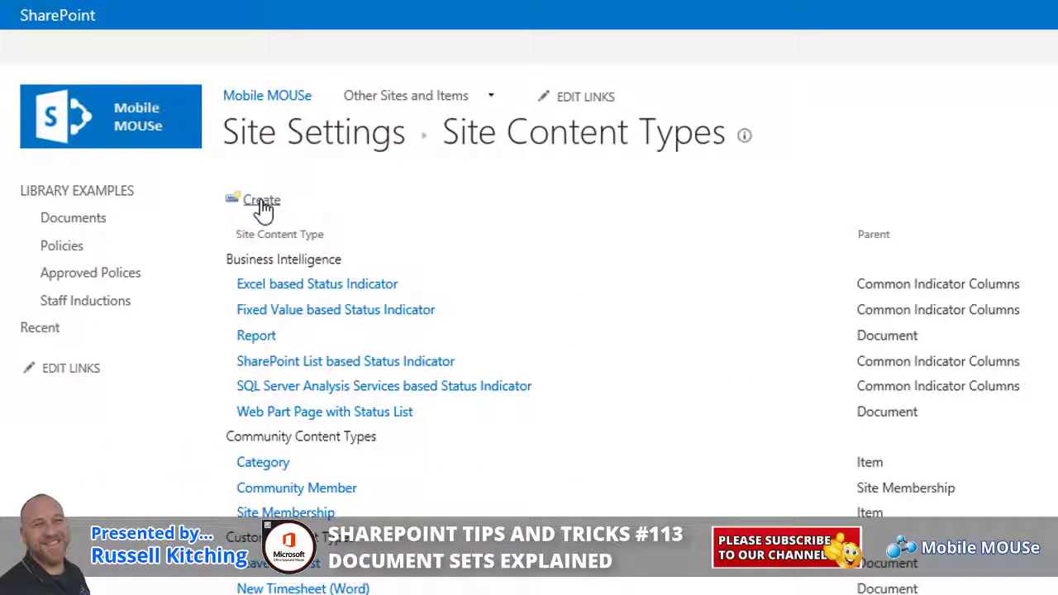
# Start a new content type named Induction Presentation with an Induction Presentation description.
pyautogui.click(260, 200)
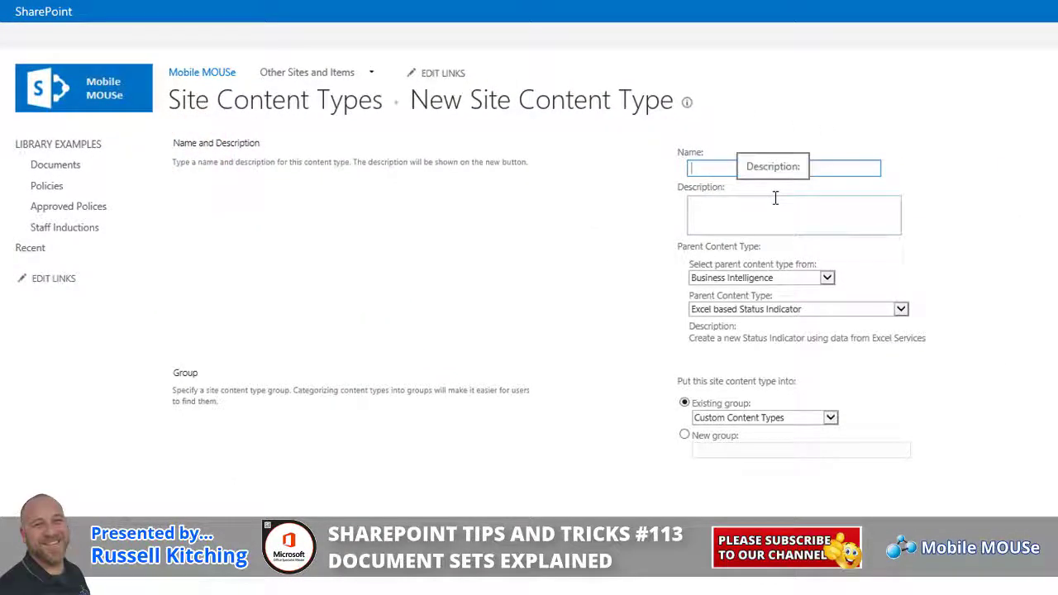
pyautogui.write('Ind')
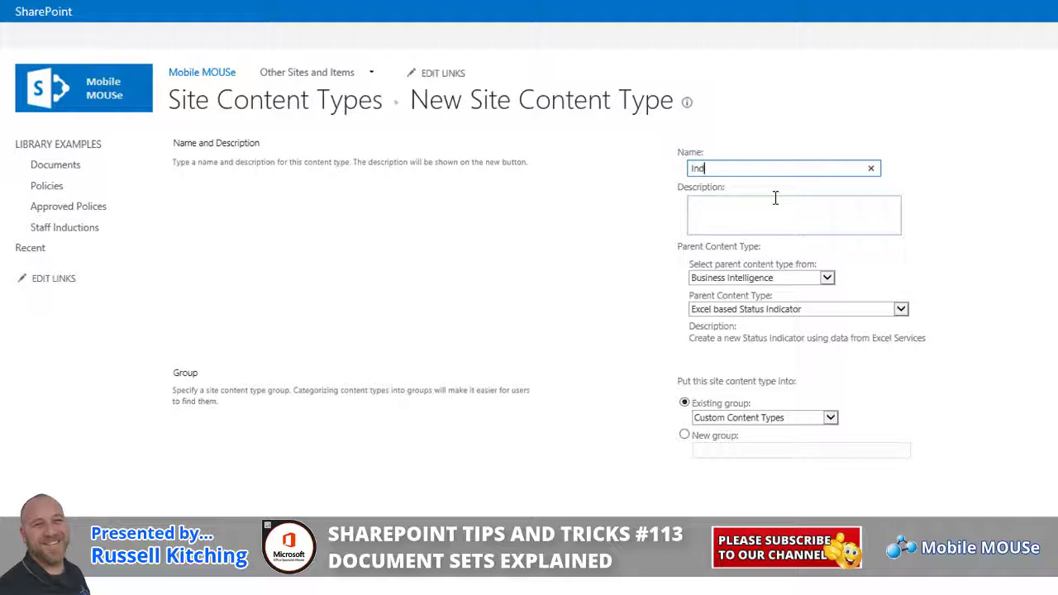
pyautogui.write('uction Presentations')
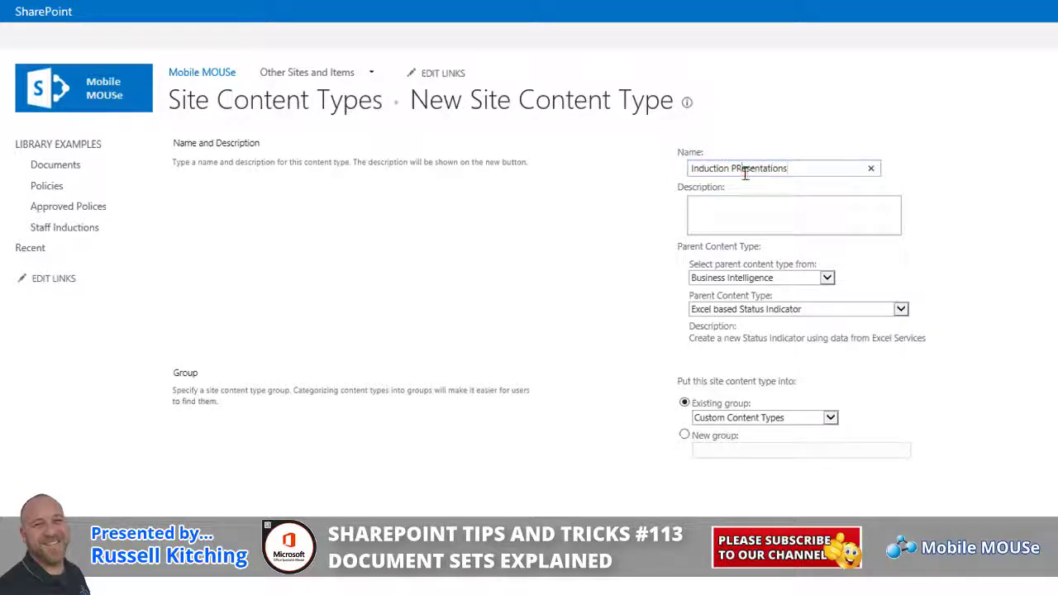
pyautogui.click(743, 171)
pyautogui.press('BackSpace')
pyautogui.write('r')
pyautogui.press('BackSpace')
pyautogui.write('r')
pyautogui.click(808, 170)
pyautogui.press('BackSpace')
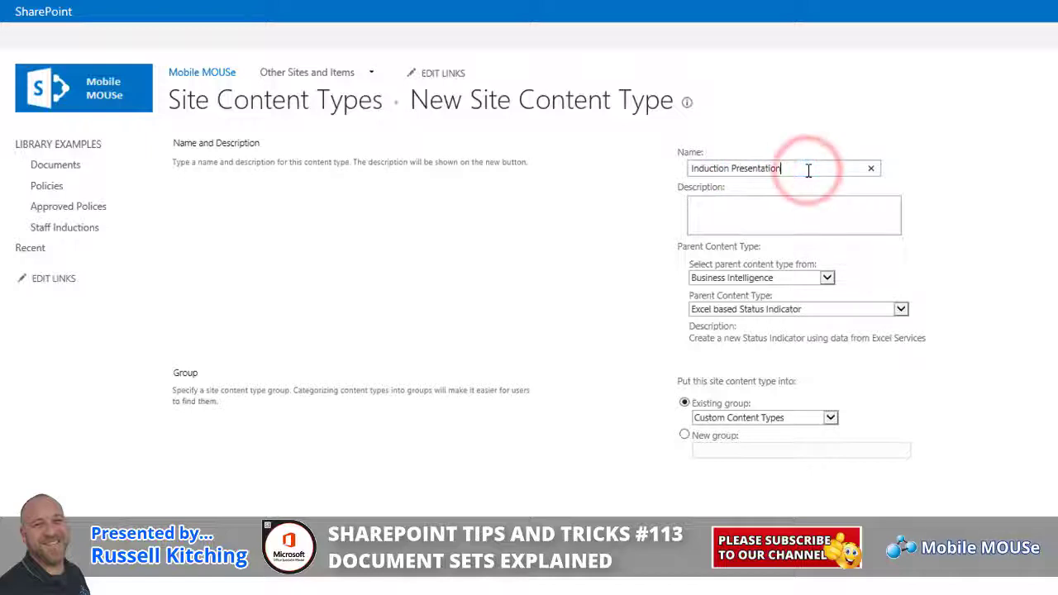
pyautogui.press('Tab')
pyautogui.write('Induc')
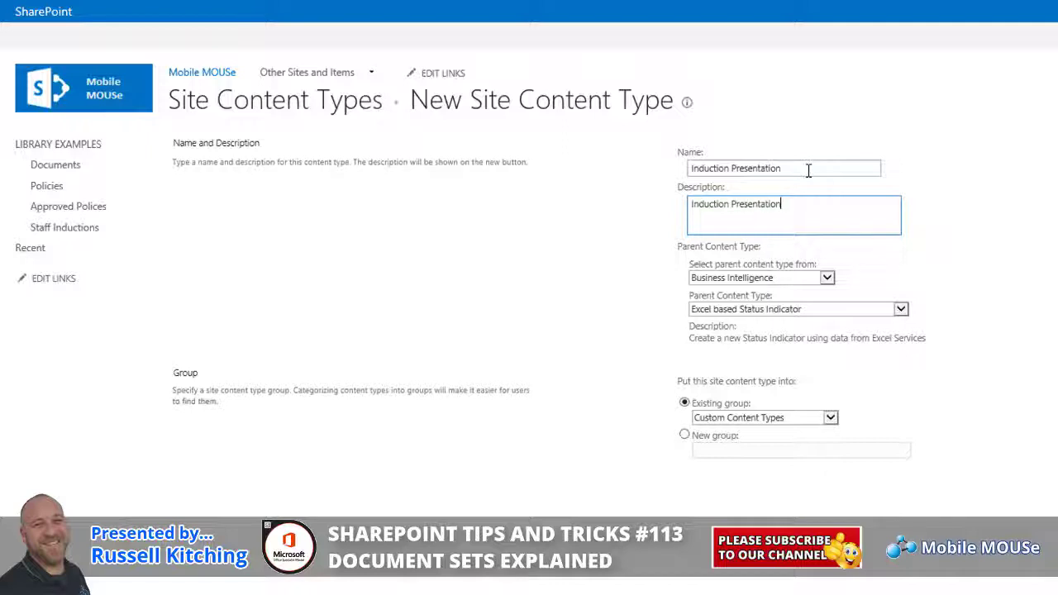
# Base it on Document from Document Content Types, group it under MM Employment Content Types, and create it.
pyautogui.click(827, 278)
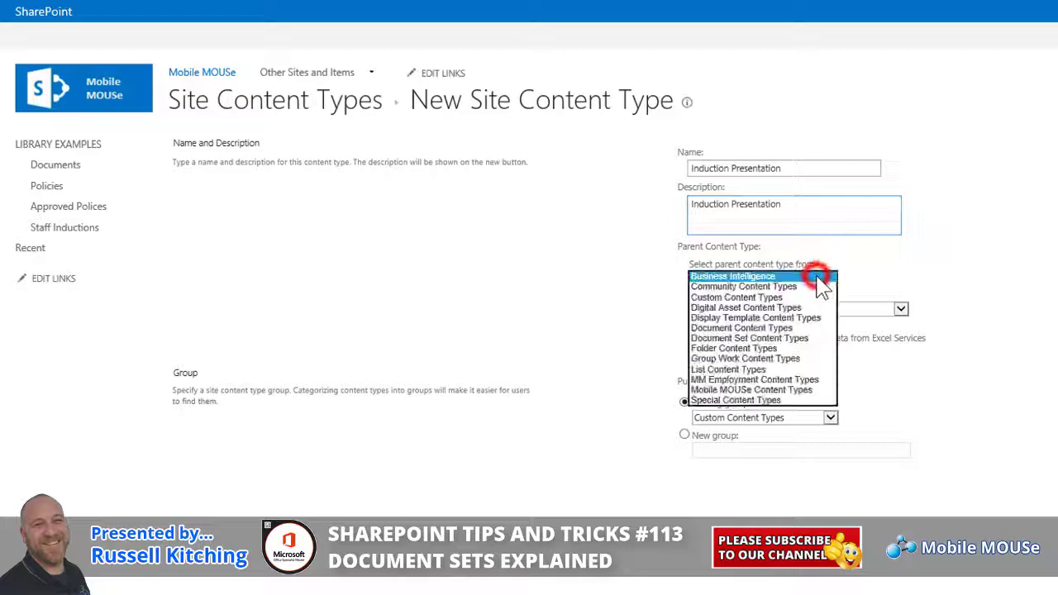
pyautogui.click(781, 329)
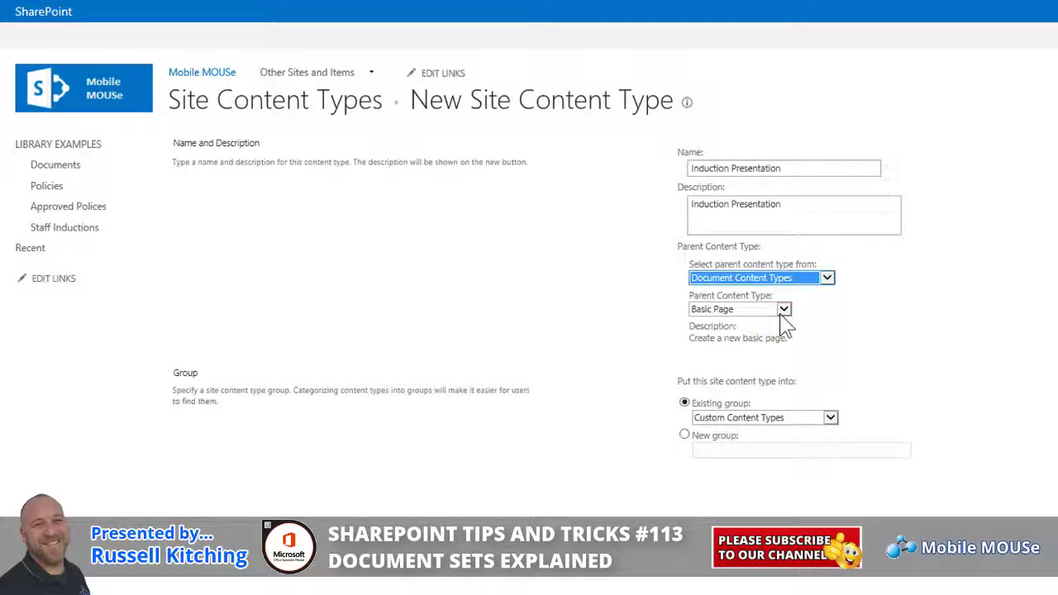
pyautogui.click(781, 310)
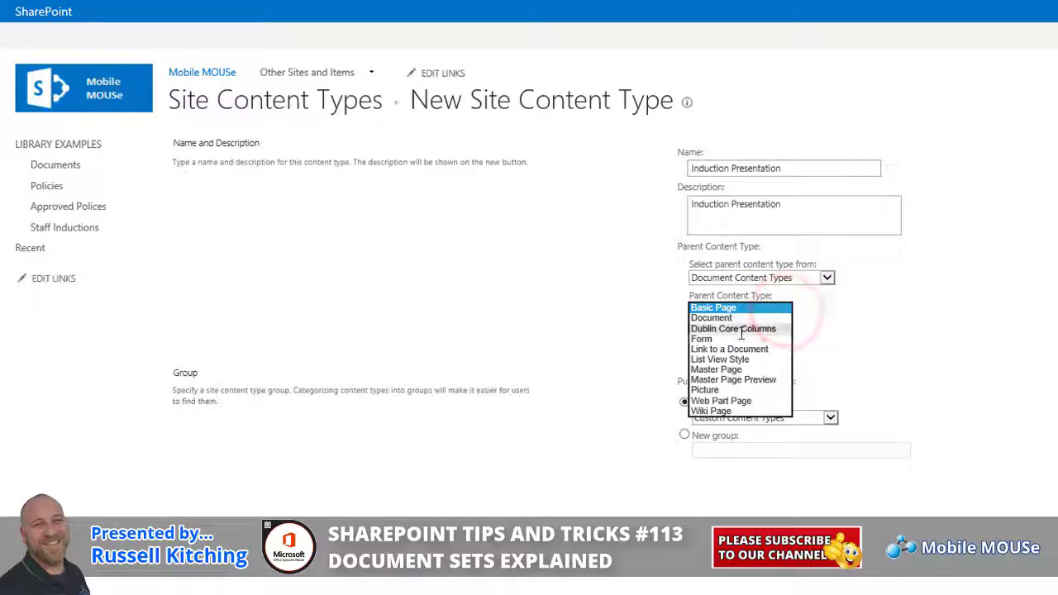
pyautogui.click(721, 317)
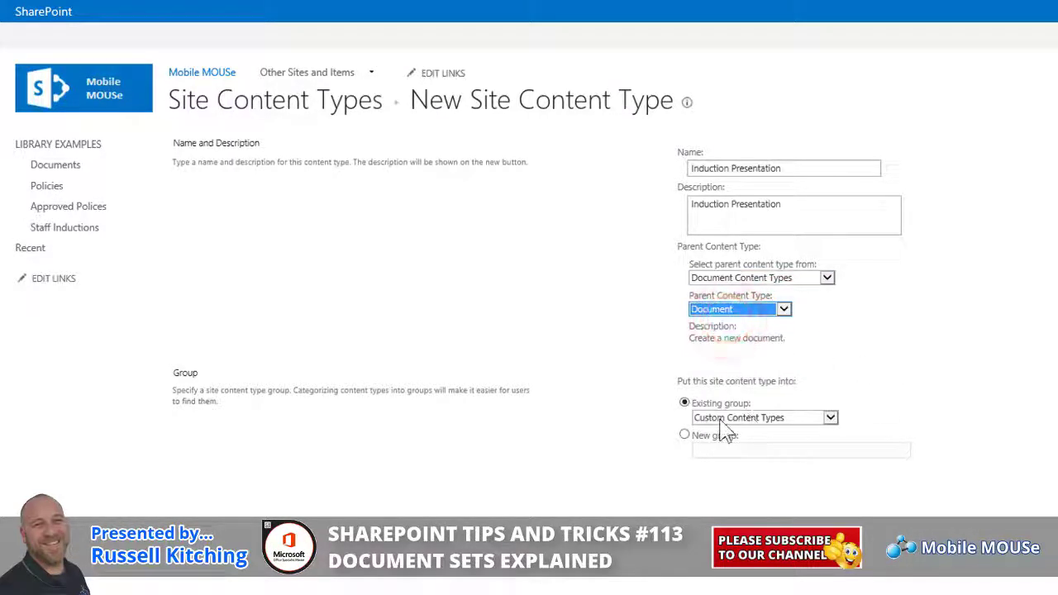
pyautogui.click(830, 418)
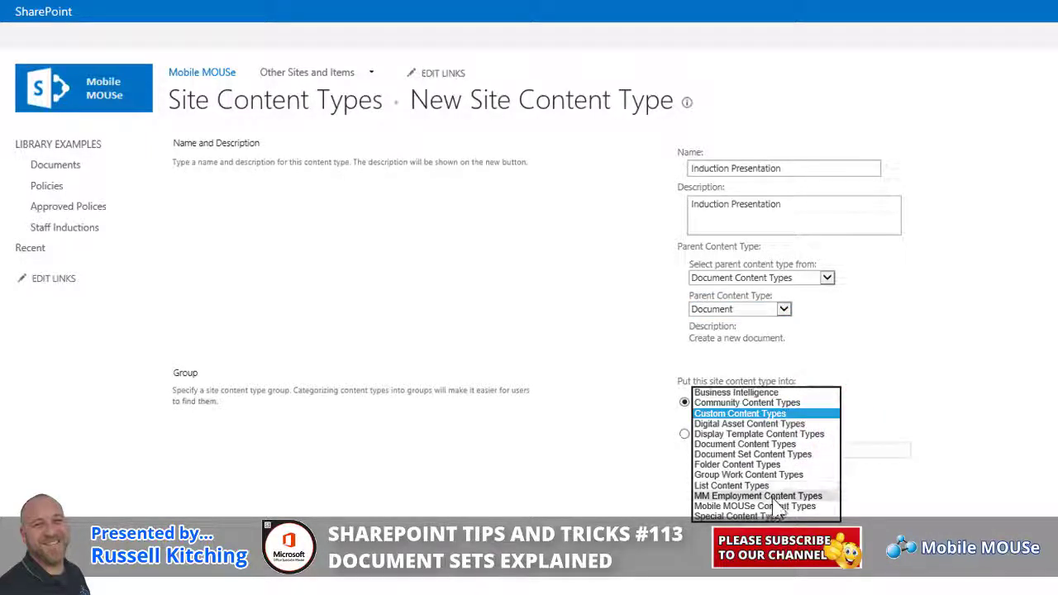
pyautogui.click(768, 495)
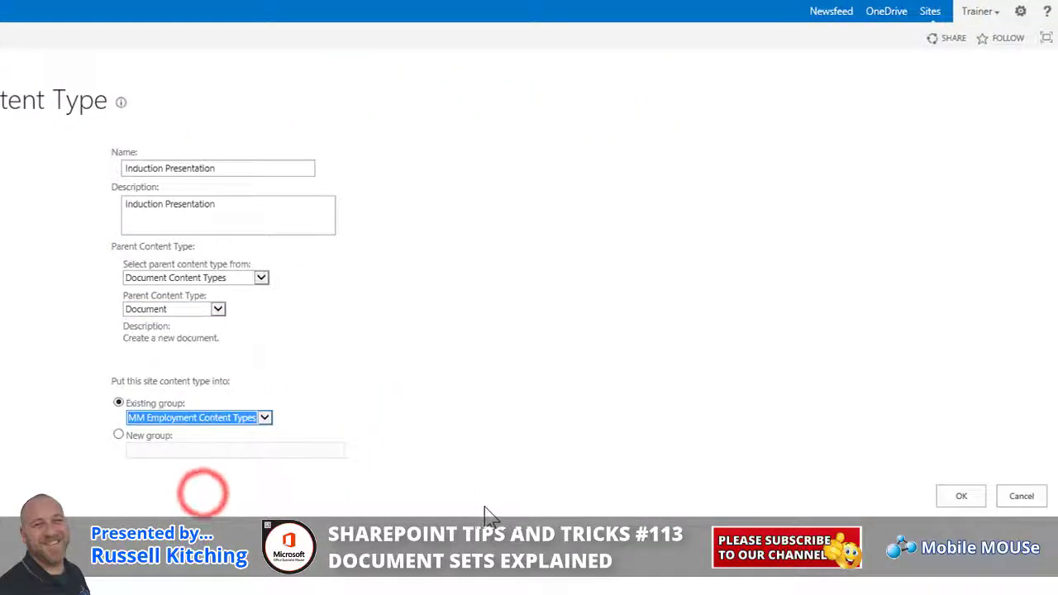
pyautogui.click(960, 495)
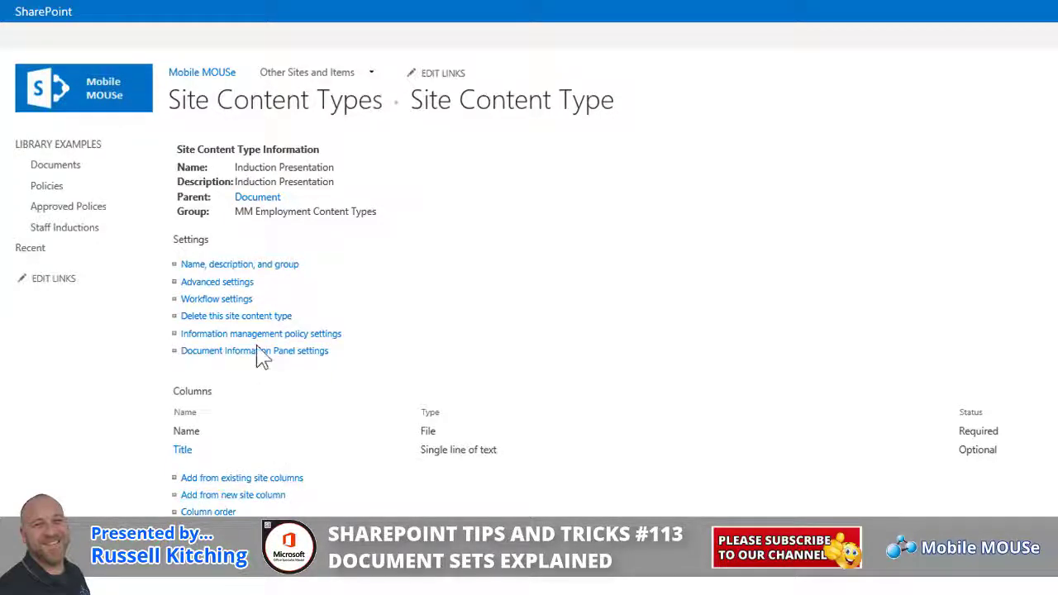
# Upload Induction Presentation.pptx as the content type's document template in Advanced settings.
pyautogui.click(234, 284)
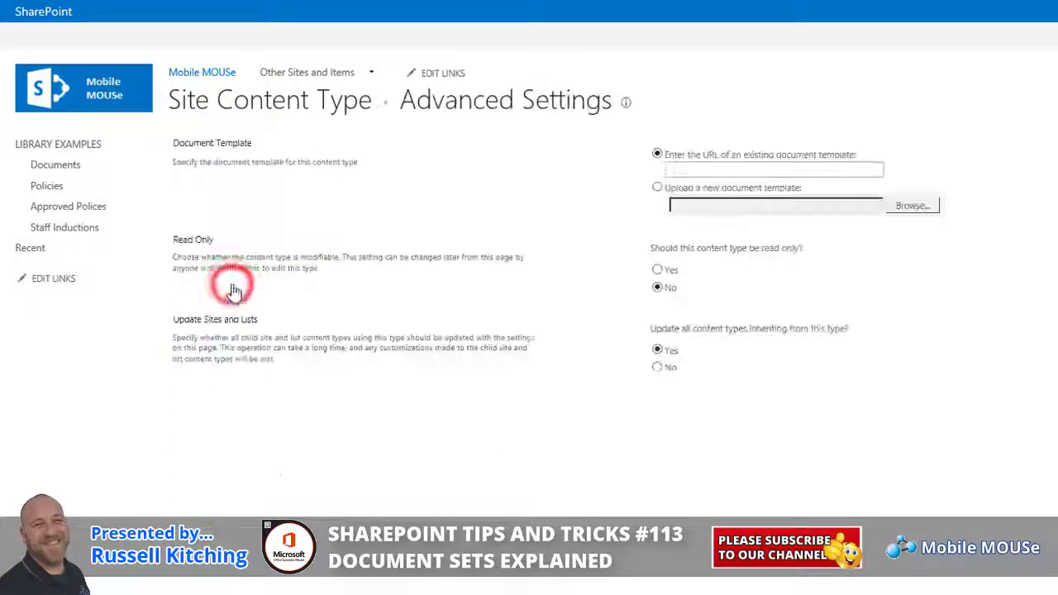
pyautogui.click(716, 188)
pyautogui.click(908, 207)
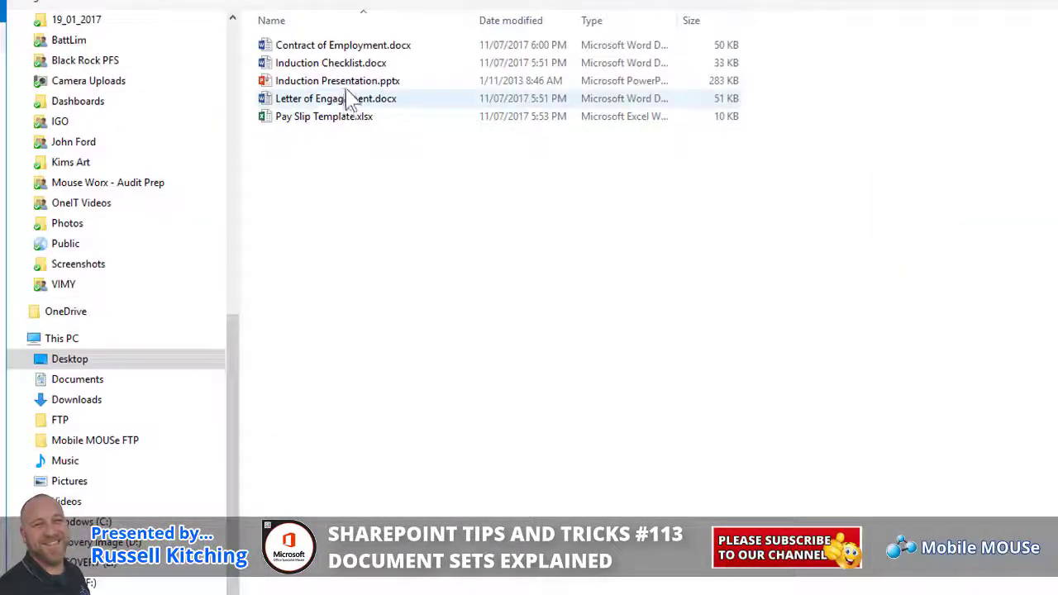
pyautogui.click(345, 80)
pyautogui.click(344, 81)
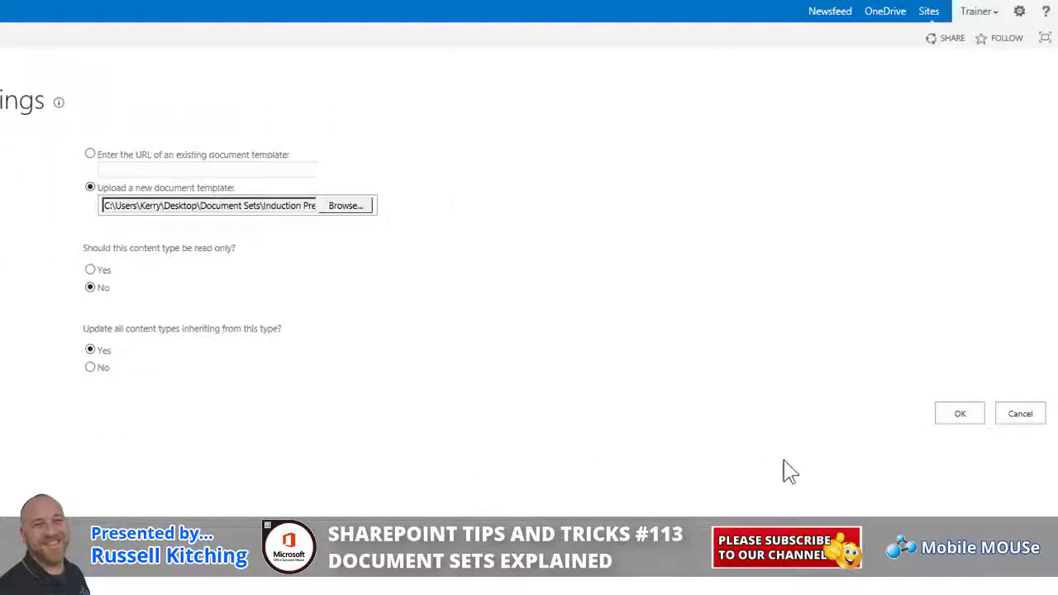
pyautogui.click(969, 414)
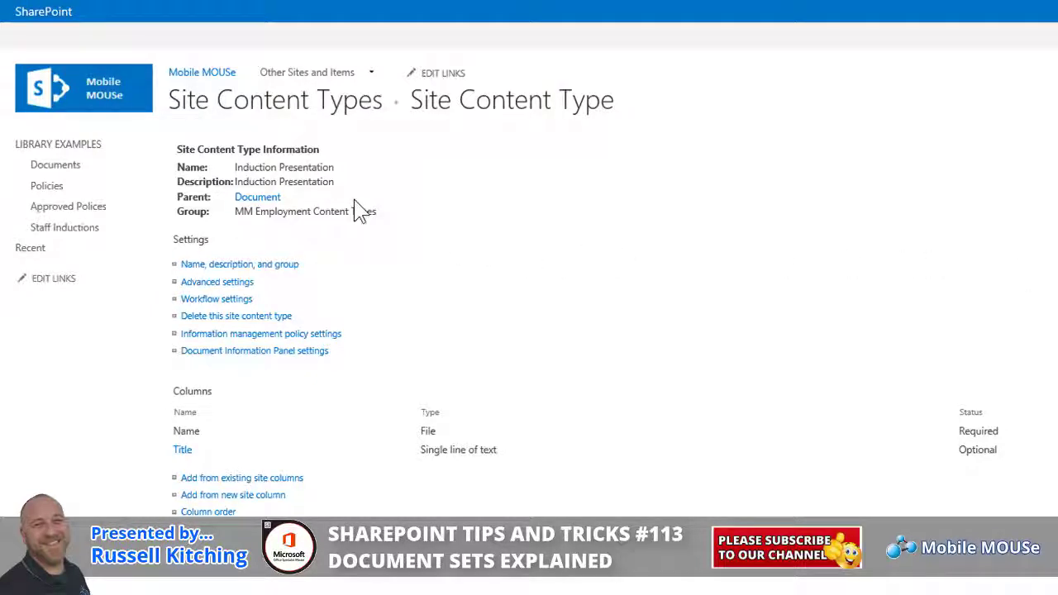
# Return to Site Content Types via the breadcrumb and scroll through the list.
pyautogui.click(293, 99)
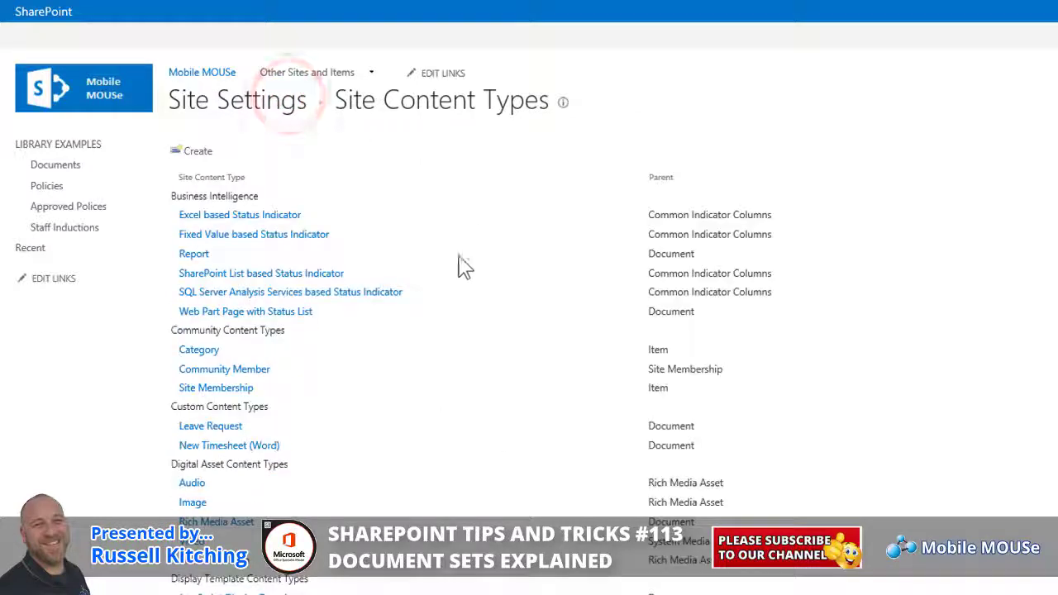
pyautogui.scroll(-15, 465, 328)
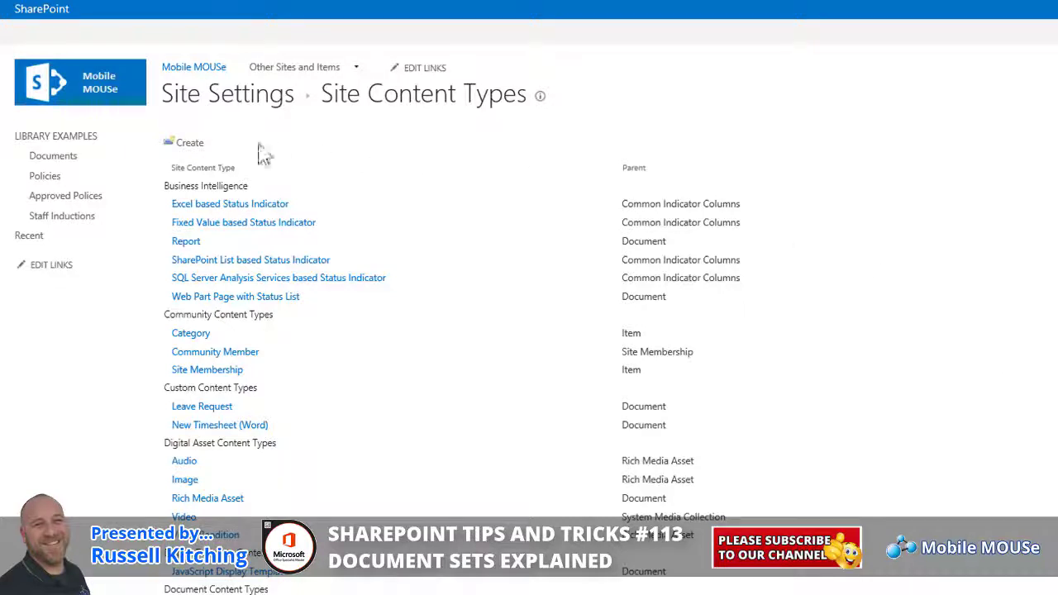
# Create Induction Process, described as Employee Induction Process, on Document Set, in MM Employment Content Types.
pyautogui.click(197, 147)
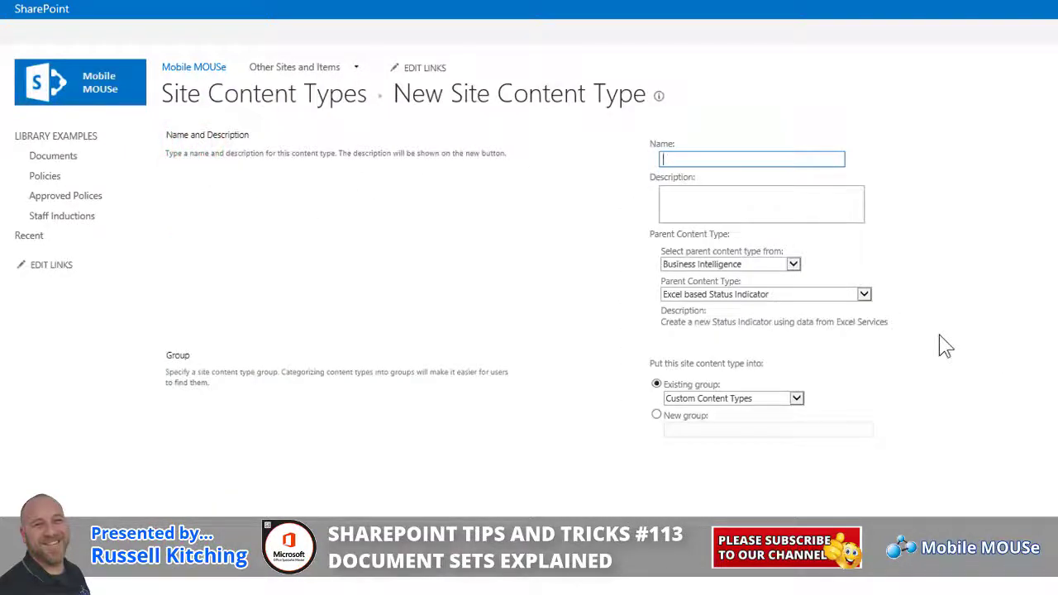
pyautogui.write('Induction Process')
pyautogui.press('Tab')
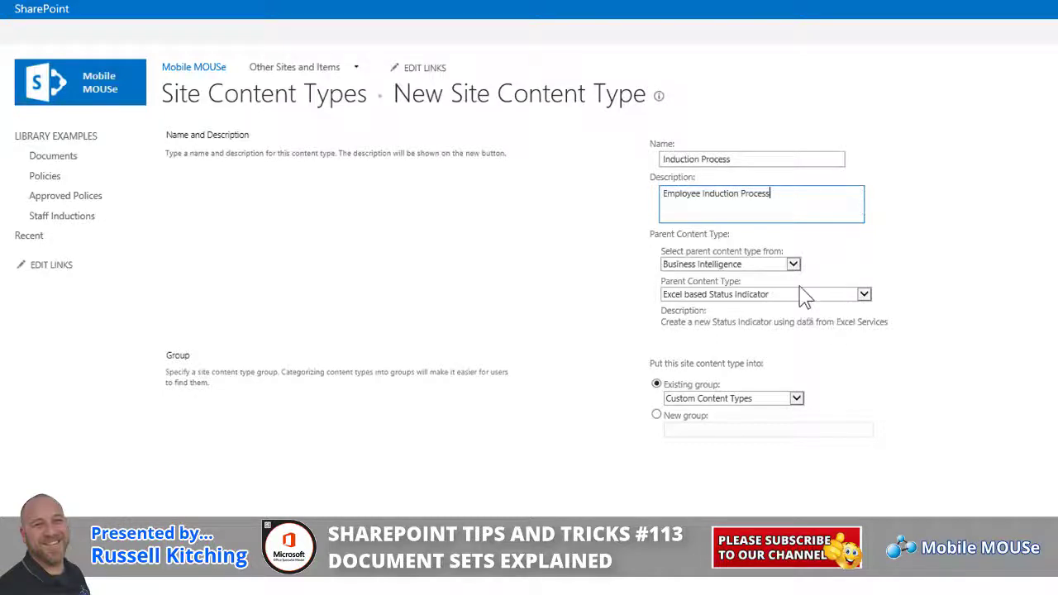
pyautogui.click(789, 266)
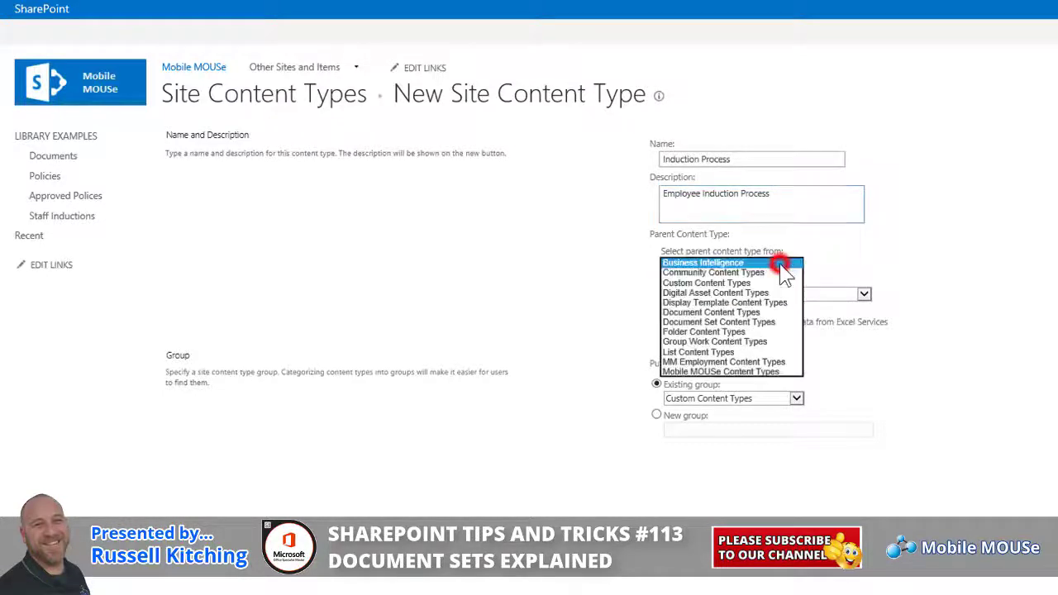
pyautogui.click(735, 321)
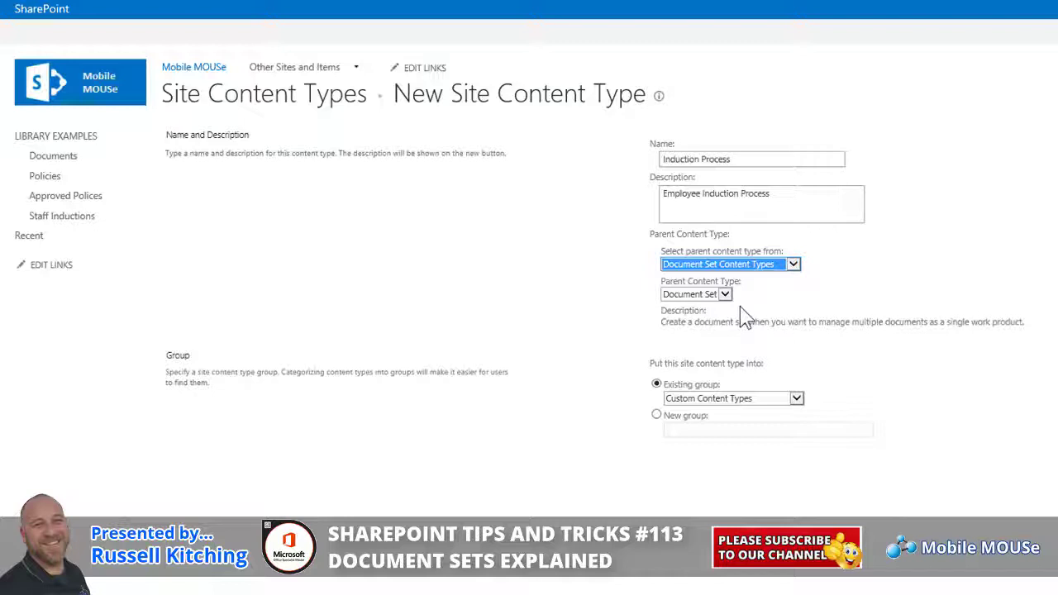
pyautogui.click(796, 401)
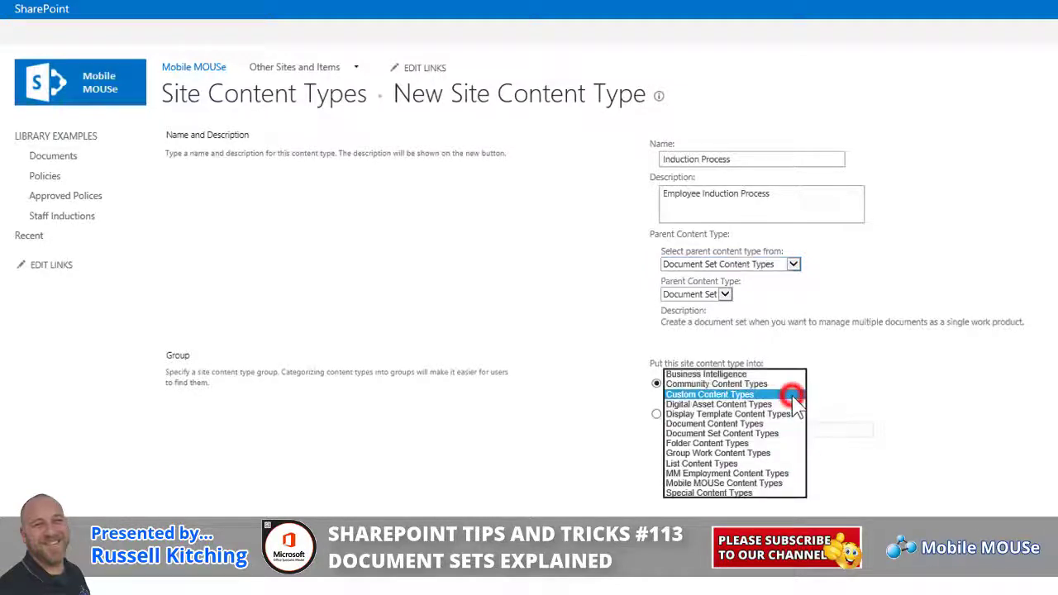
pyautogui.click(748, 473)
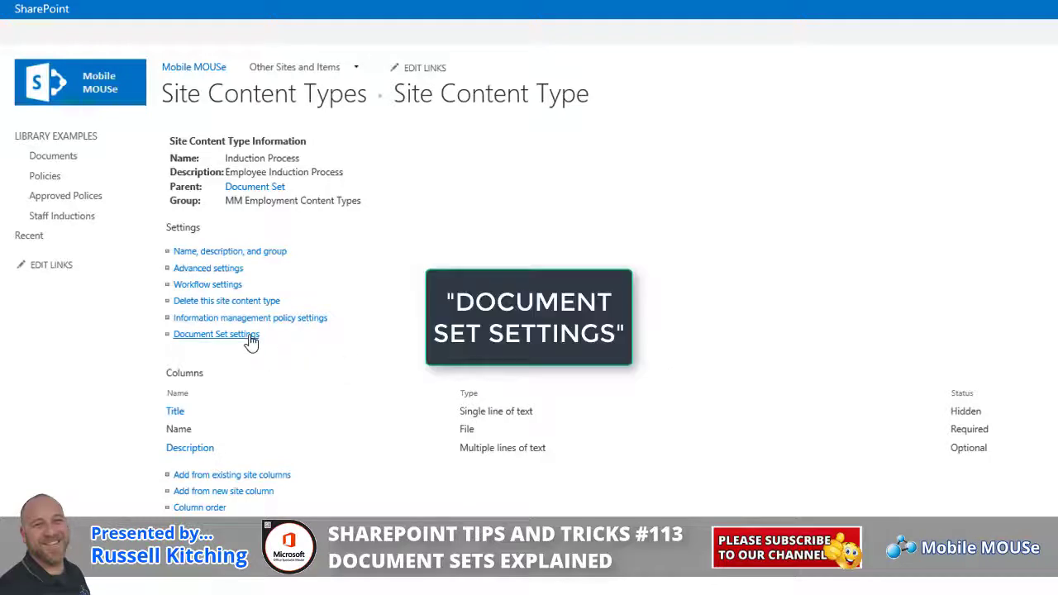
# In Induction Process document set settings, add all five MM Employment content types as allowed types.
pyautogui.click(216, 334)
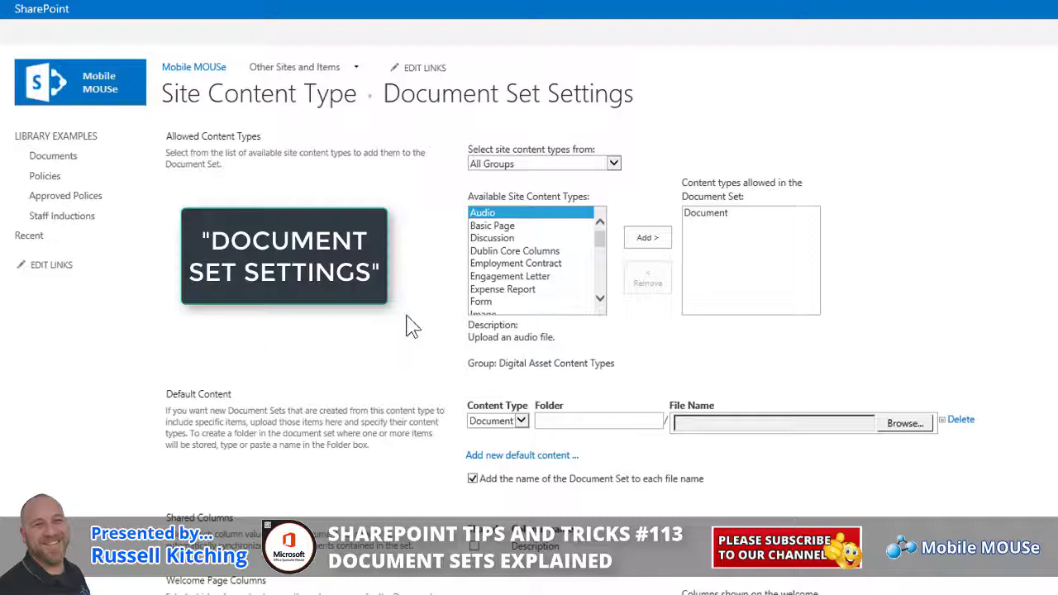
pyautogui.click(613, 163)
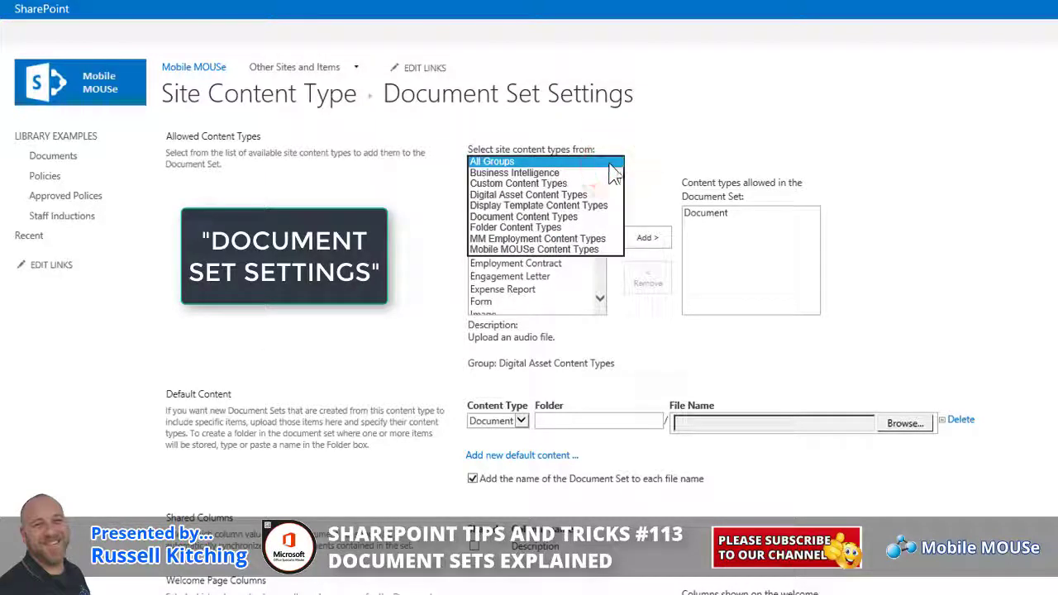
pyautogui.click(562, 239)
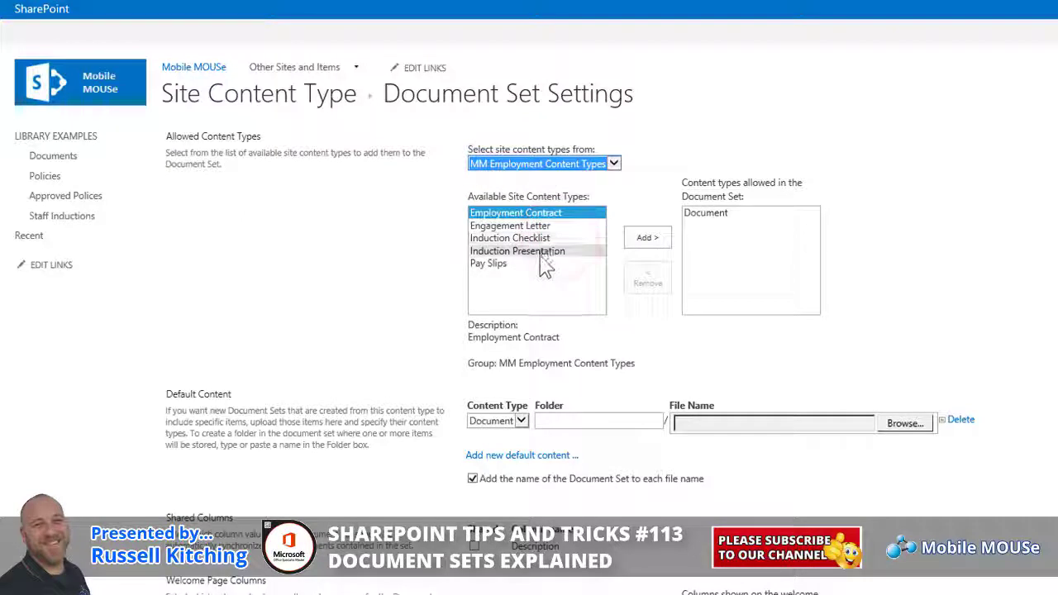
pyautogui.keyDown('shift'); pyautogui.click(538, 264); pyautogui.keyUp('shift')
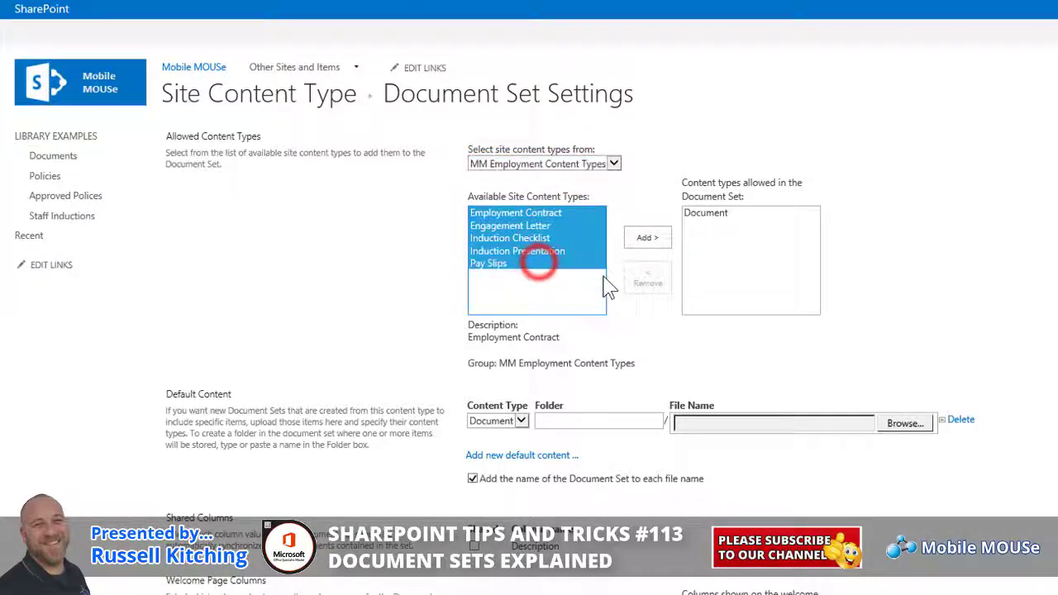
pyautogui.click(655, 245)
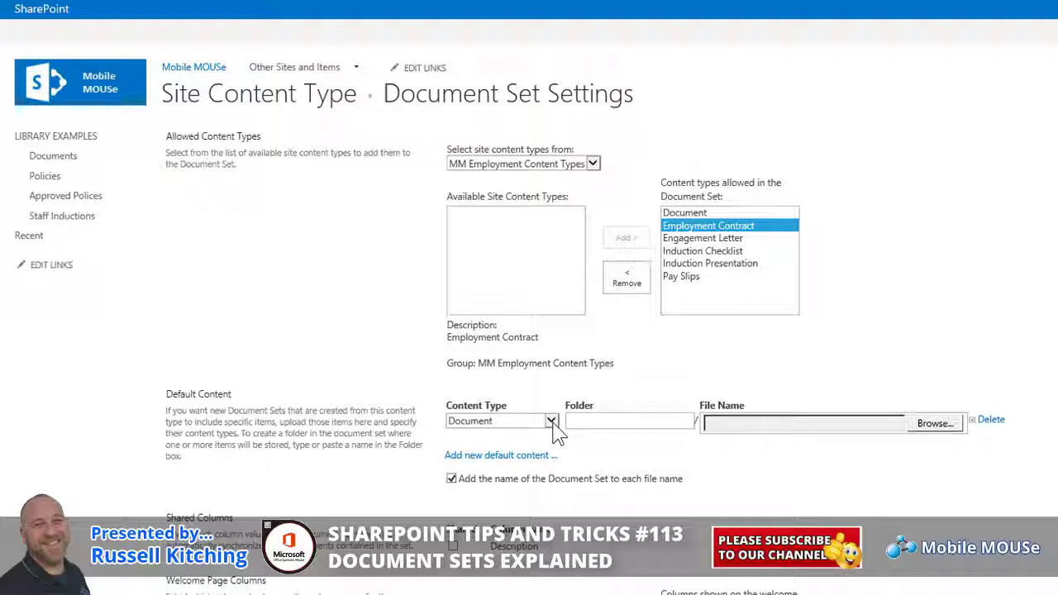
# Add default content: Employment Contract, Engagement Letter and Induction Checklist with their matching template files.
pyautogui.click(551, 421)
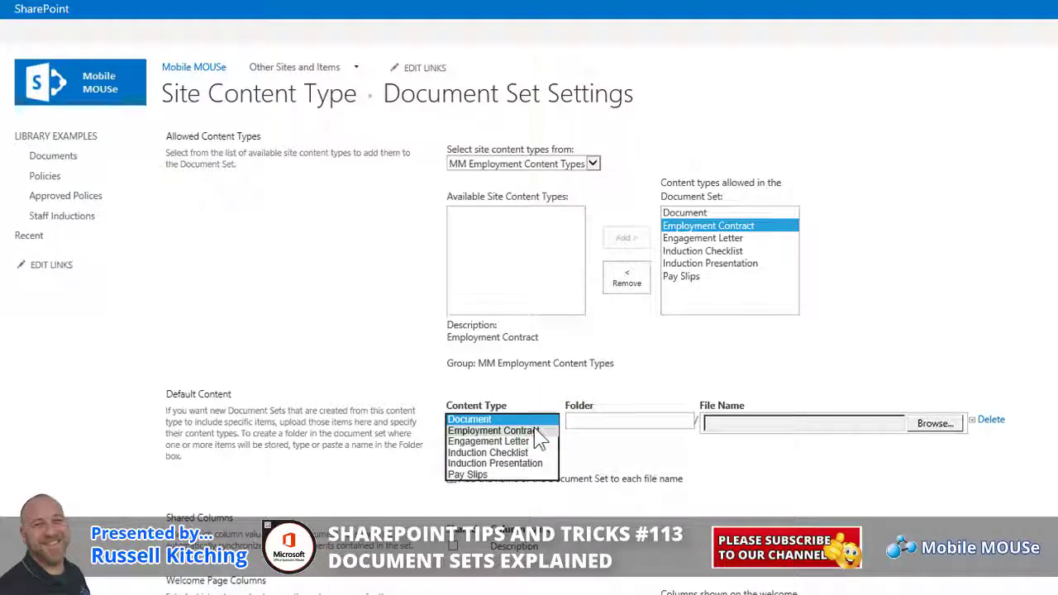
pyautogui.click(536, 431)
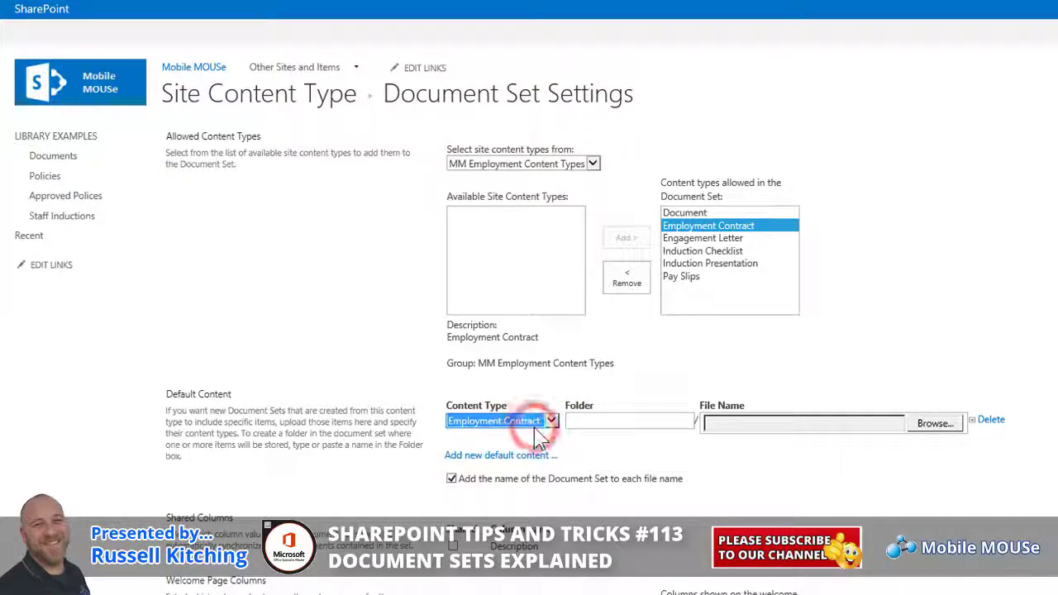
pyautogui.click(934, 426)
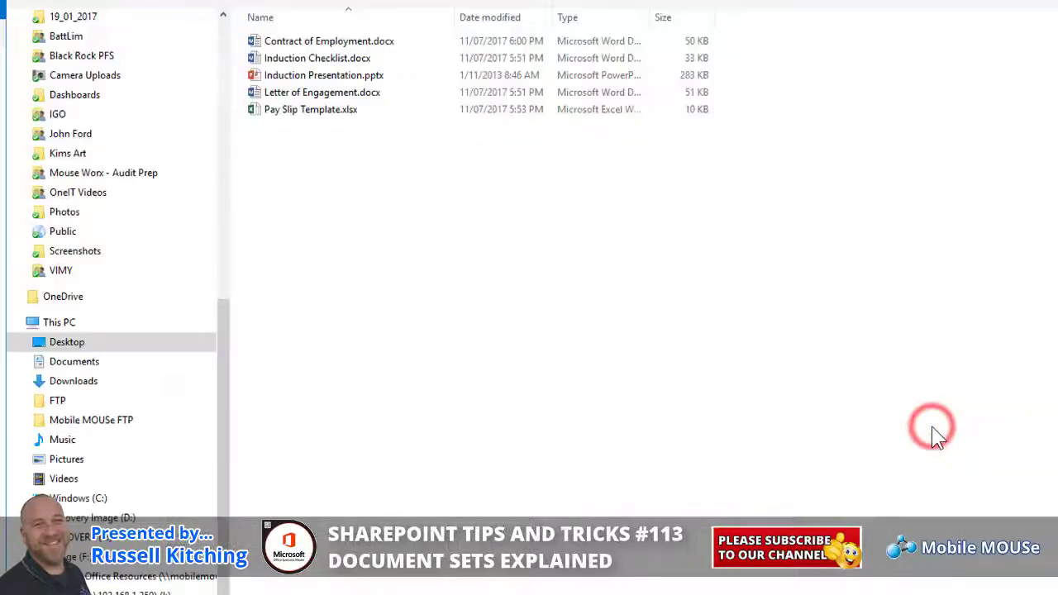
pyautogui.doubleClick(342, 40)
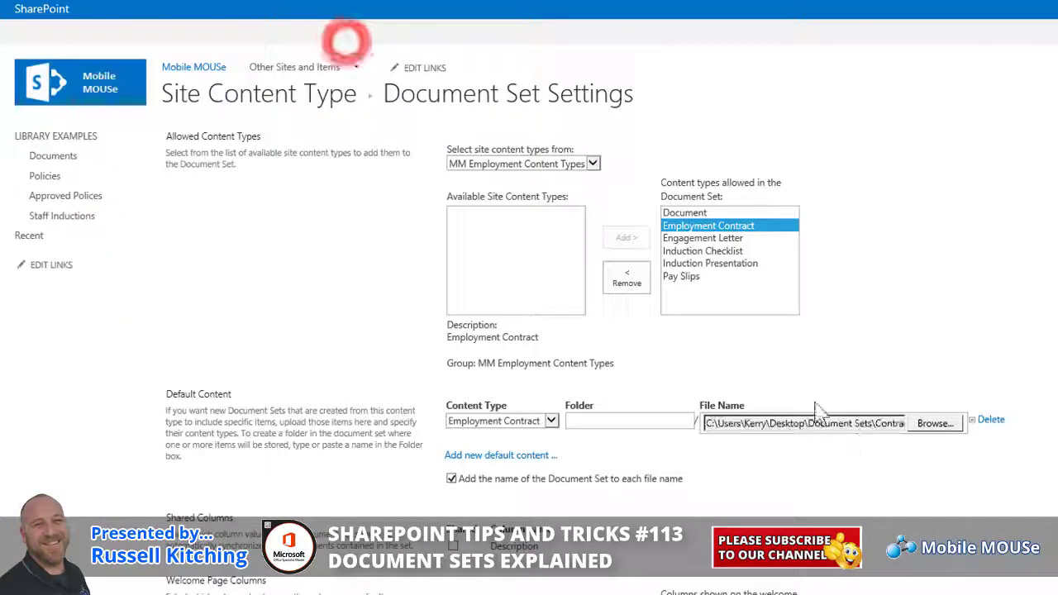
pyautogui.click(521, 455)
pyautogui.click(551, 443)
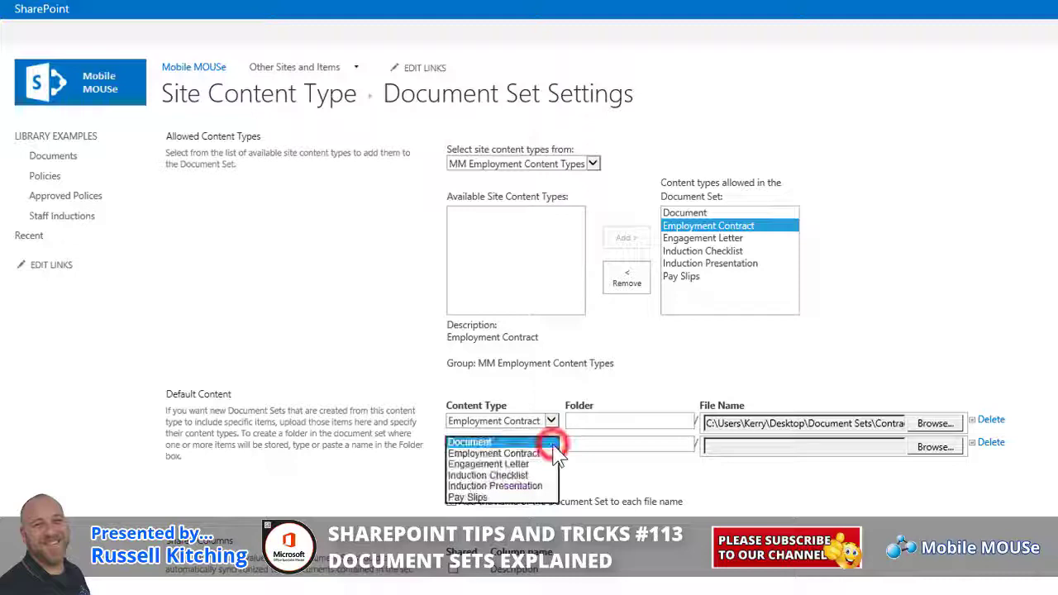
pyautogui.click(534, 464)
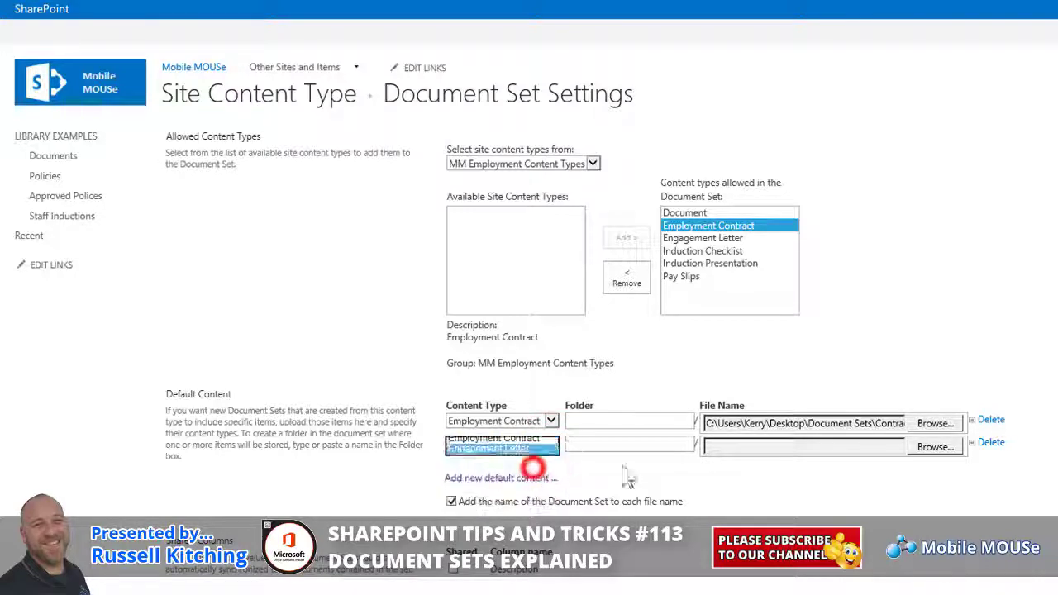
pyautogui.click(934, 447)
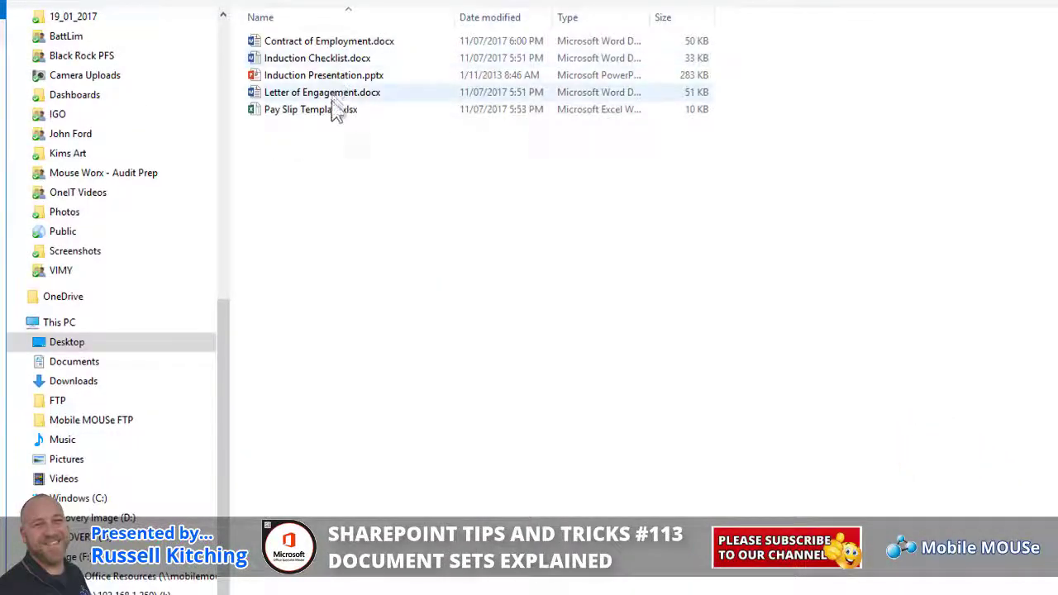
pyautogui.doubleClick(330, 91)
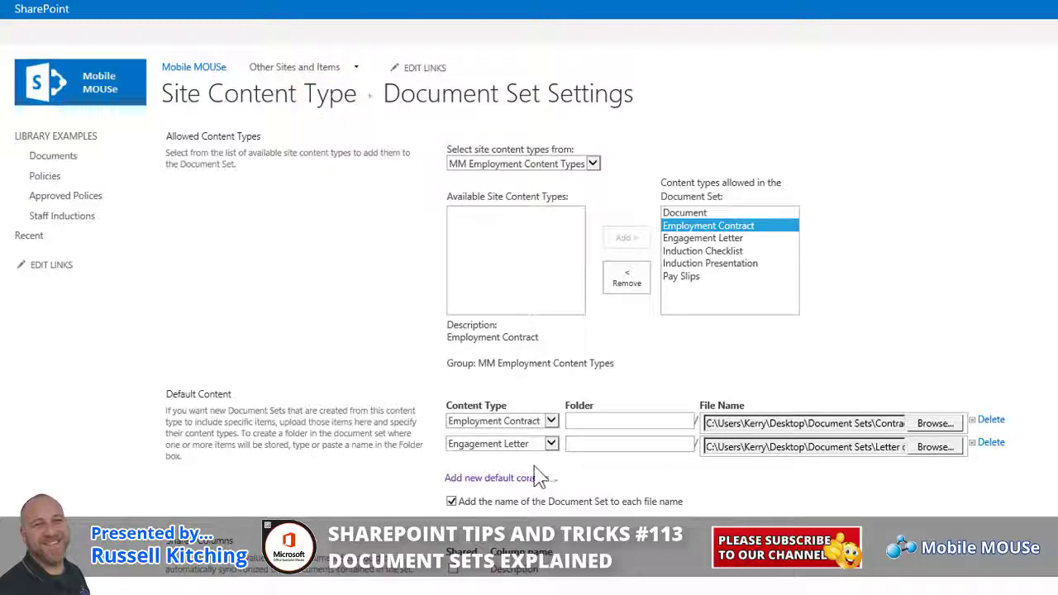
pyautogui.click(520, 477)
pyautogui.click(549, 467)
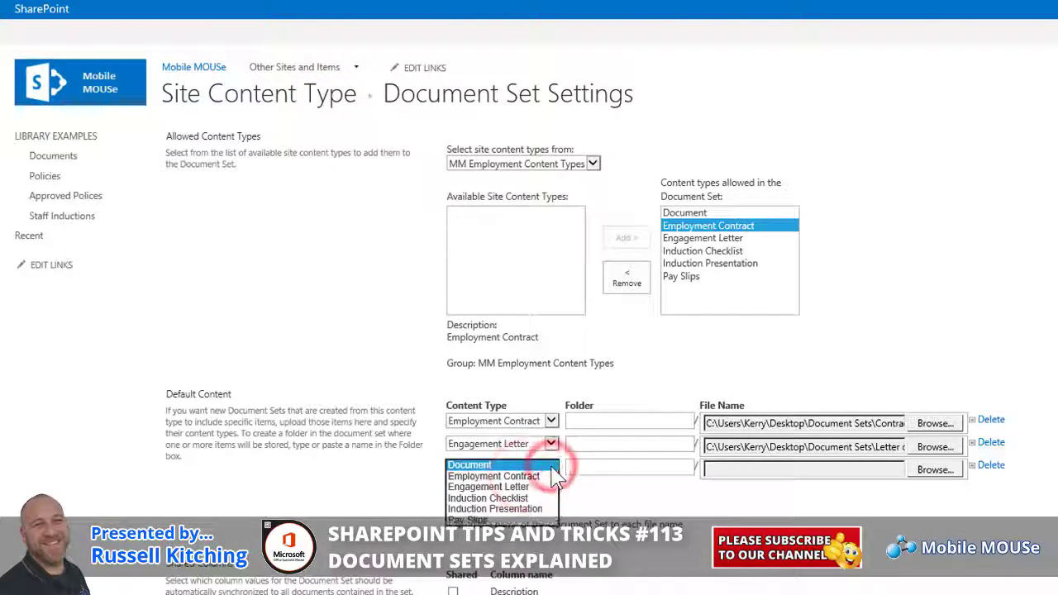
pyautogui.click(522, 498)
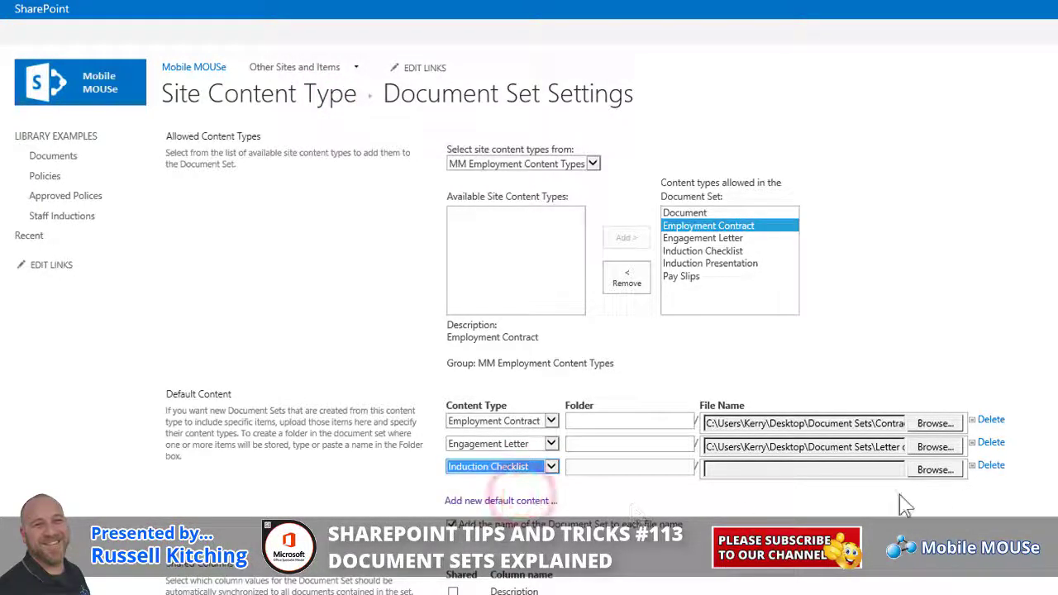
pyautogui.click(945, 471)
pyautogui.doubleClick(289, 56)
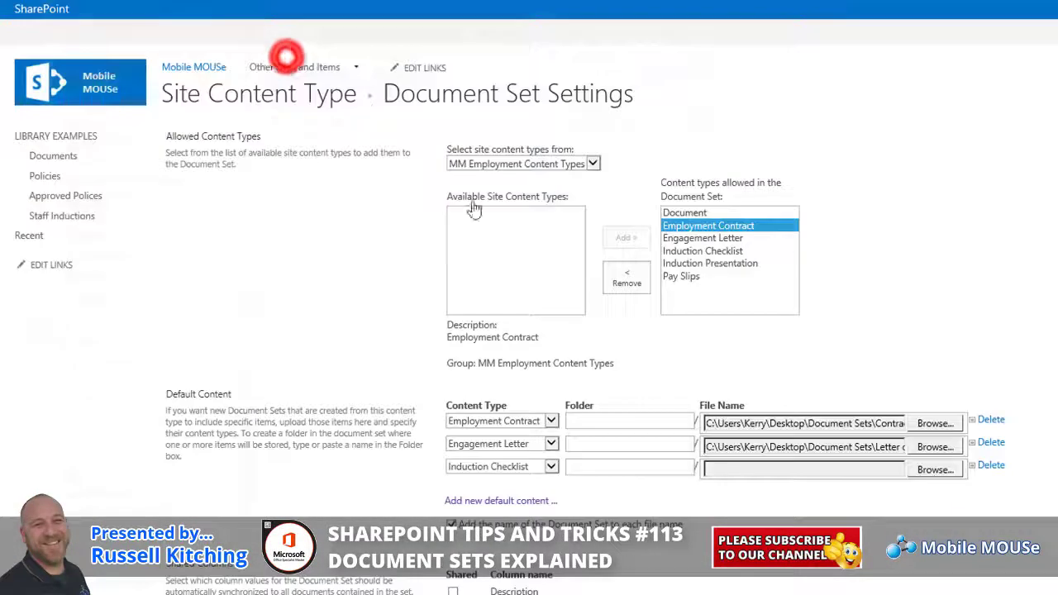
# Add Pay Slips with Pay Slip Template.xlsx and Induction Presentation with Induction Presentation.pptx.
pyautogui.click(512, 500)
pyautogui.click(543, 489)
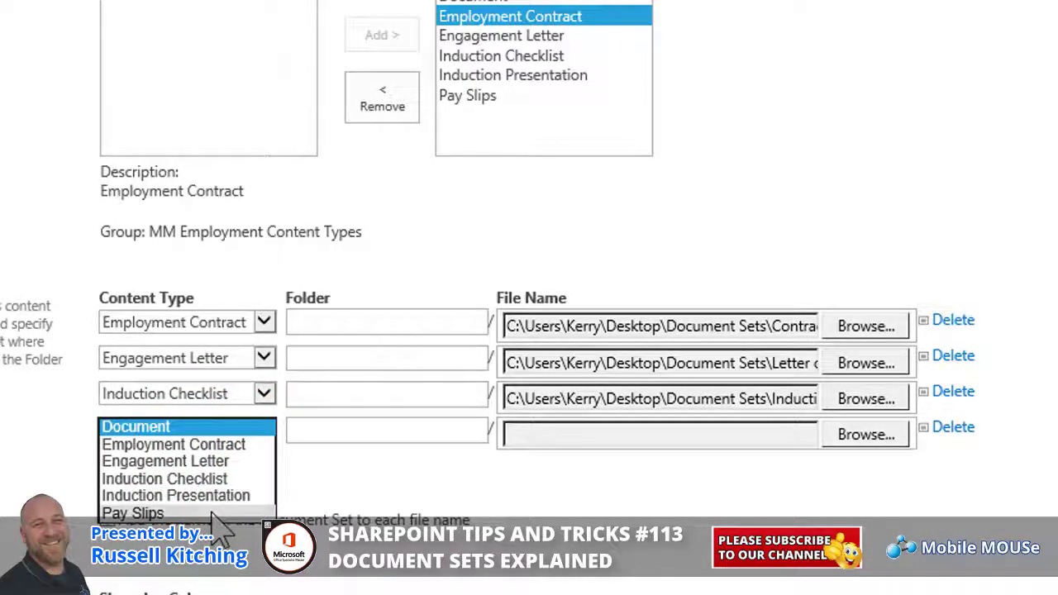
pyautogui.click(213, 512)
pyautogui.click(905, 471)
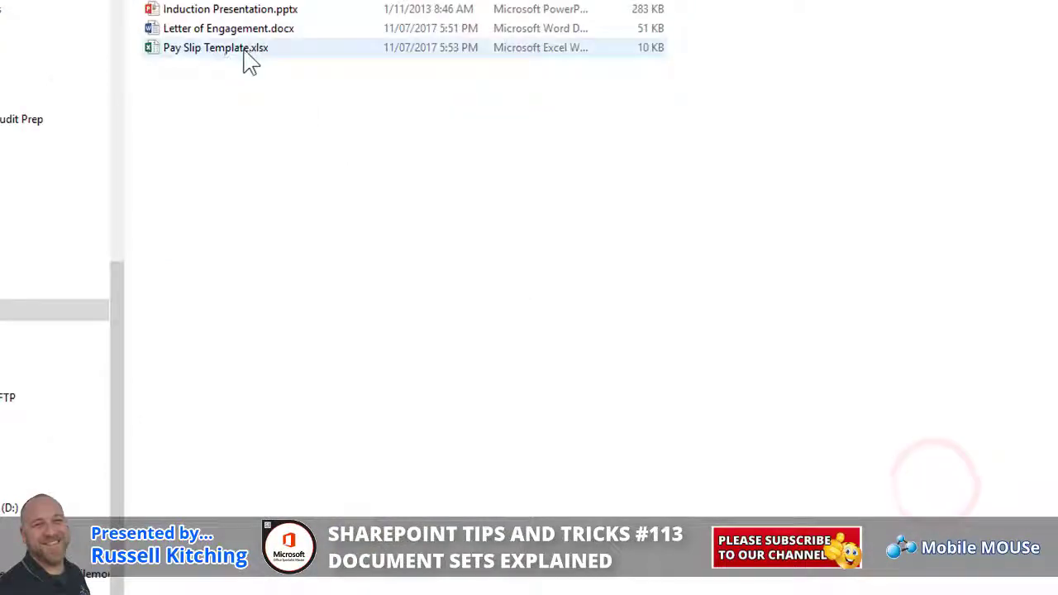
pyautogui.doubleClick(243, 58)
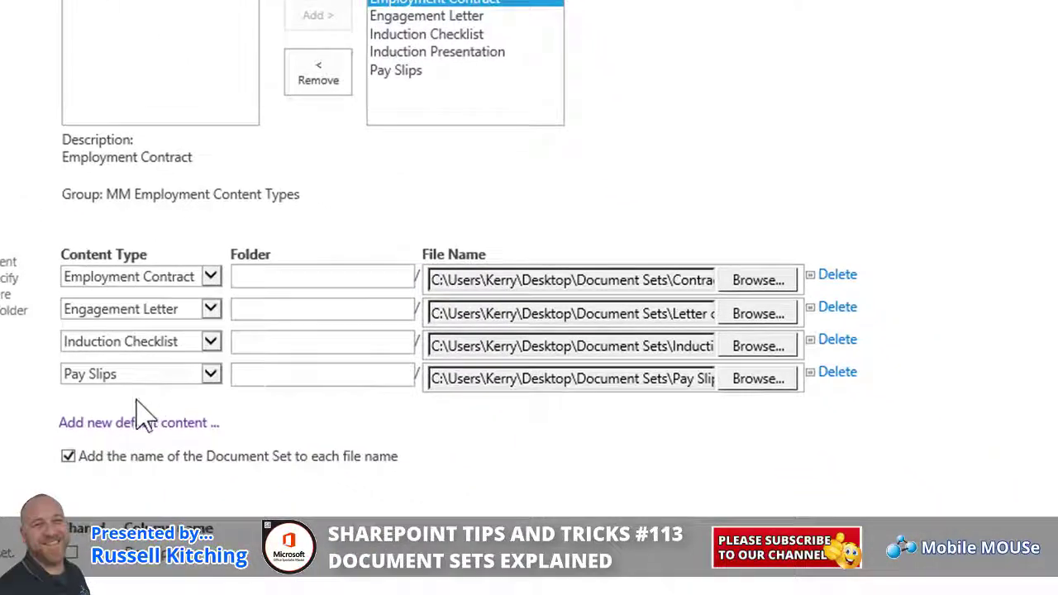
pyautogui.click(196, 422)
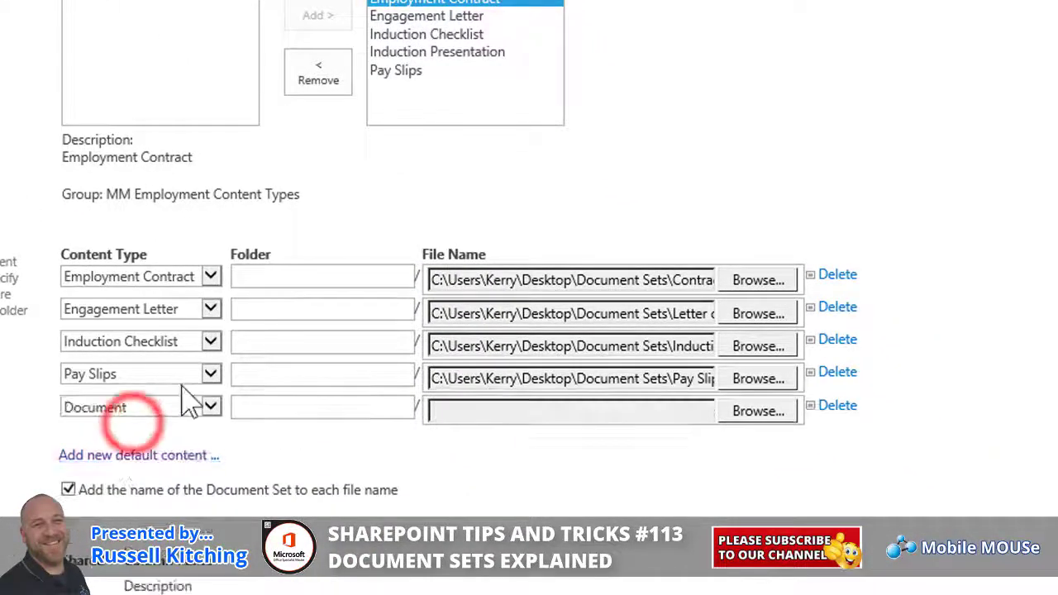
pyautogui.click(211, 404)
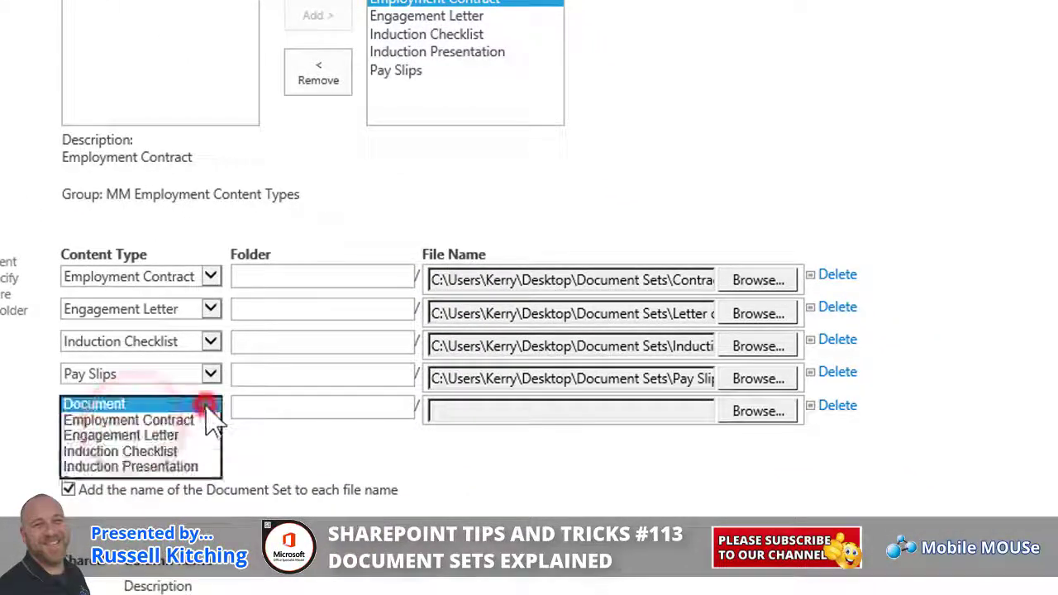
pyautogui.click(151, 466)
pyautogui.click(748, 413)
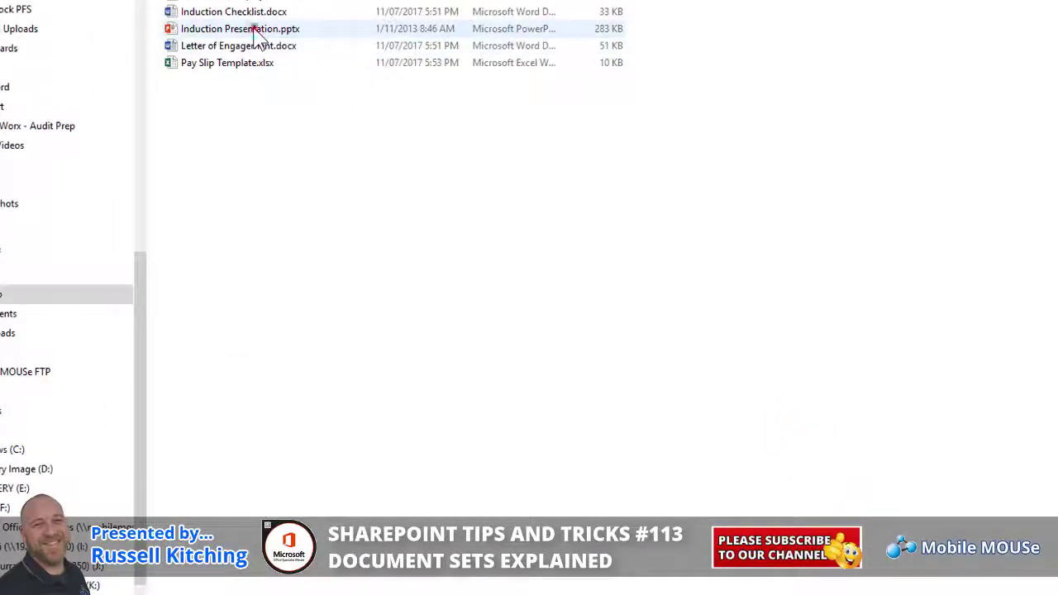
pyautogui.click(248, 30)
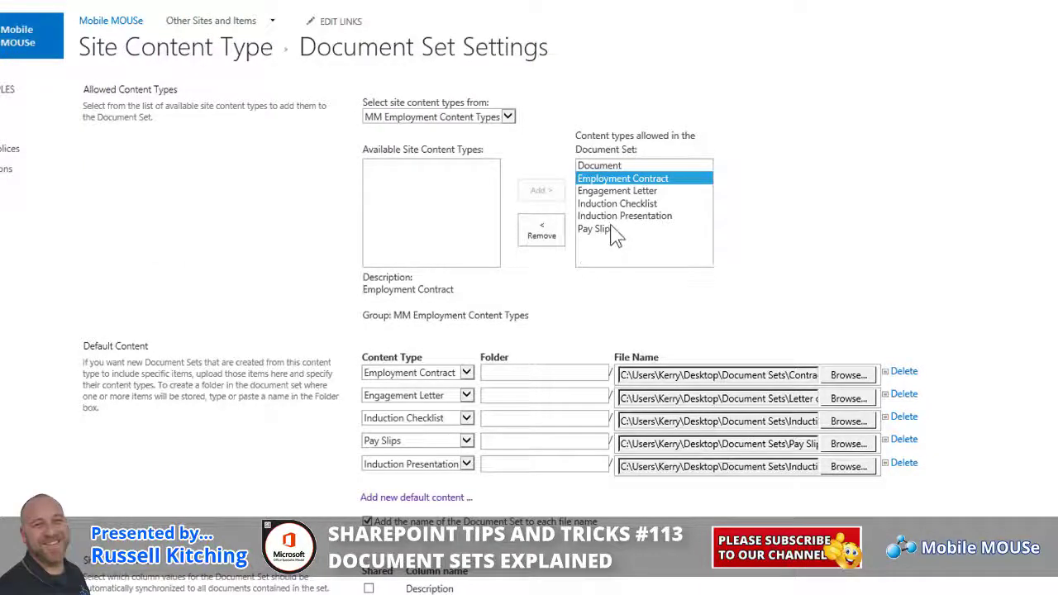
# Remove Document from the allowed content types, save the settings, and go to Staff Inductions.
pyautogui.click(599, 166)
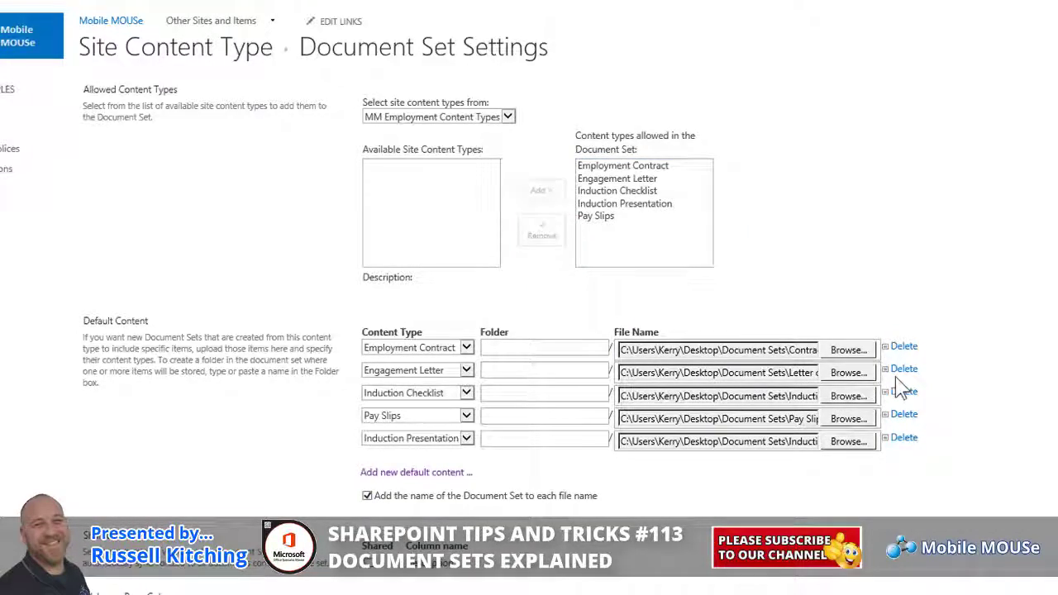
pyautogui.scroll(-5, 901, 388)
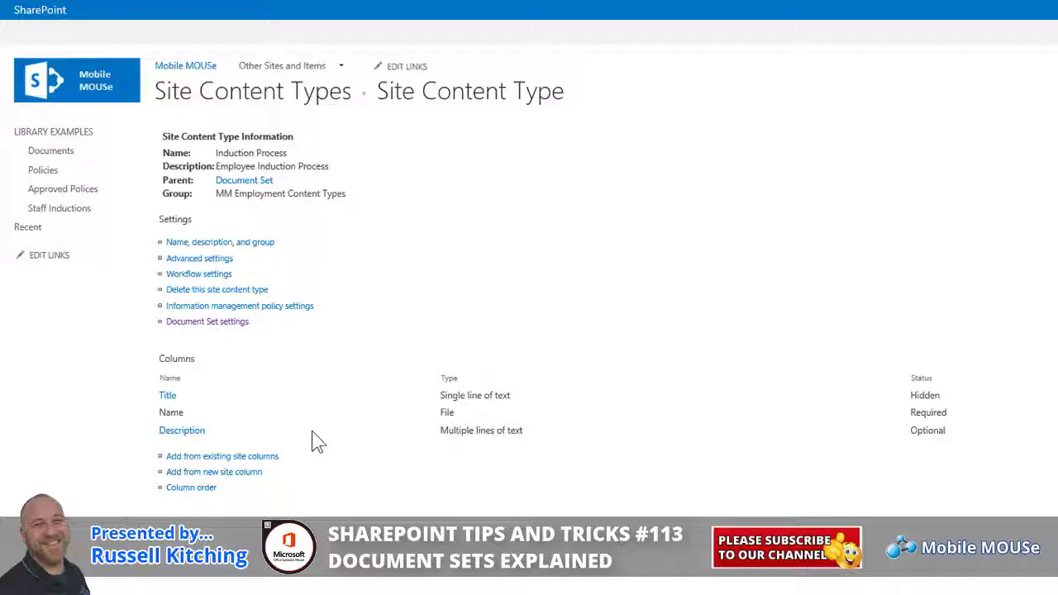
pyautogui.click(84, 221)
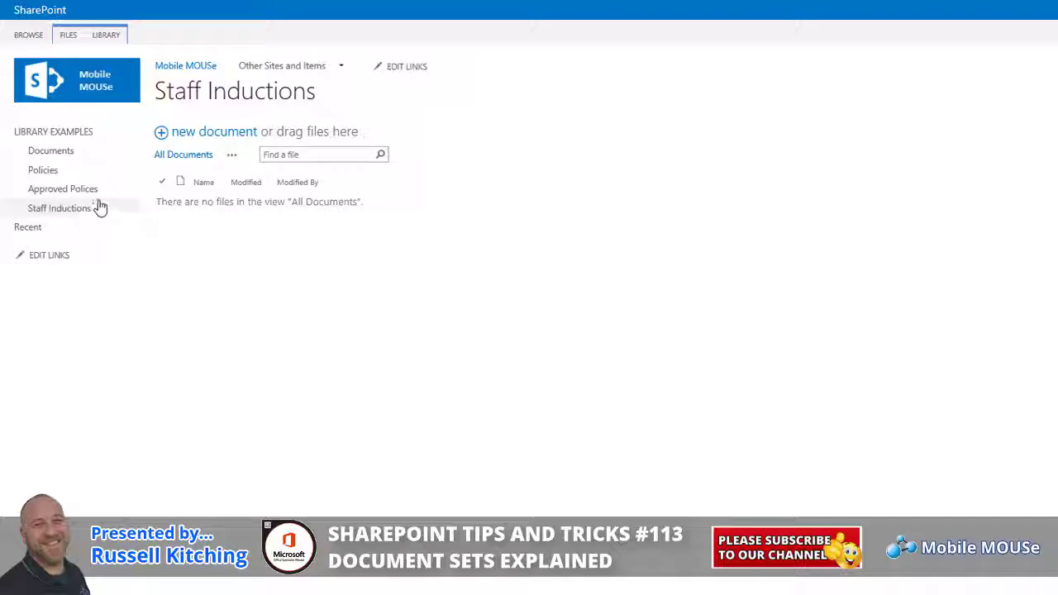
# In Staff Inductions library settings, set Allow management of content types to Yes and save.
pyautogui.click(109, 37)
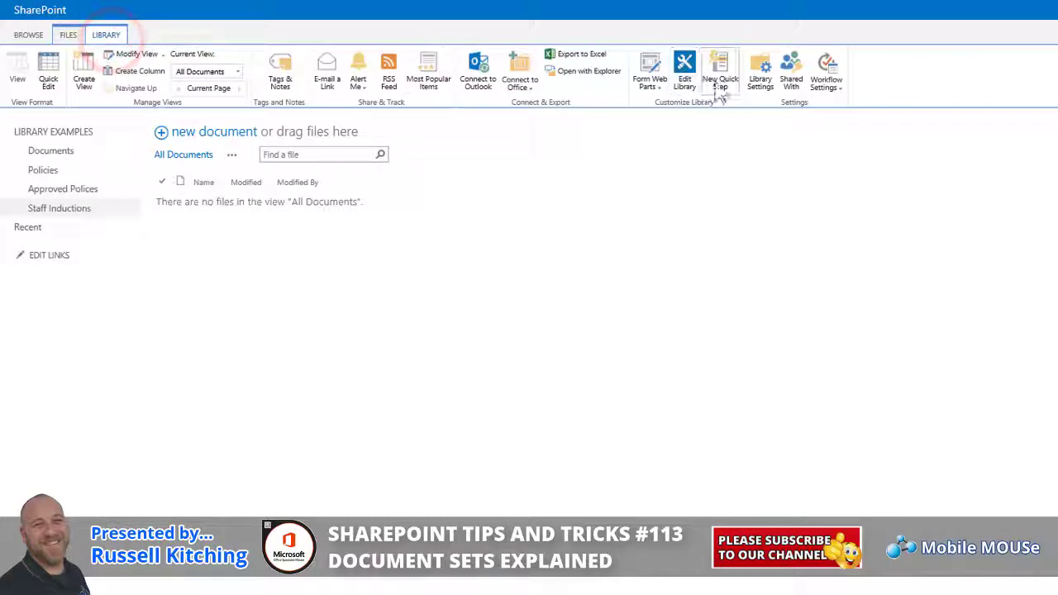
pyautogui.click(754, 79)
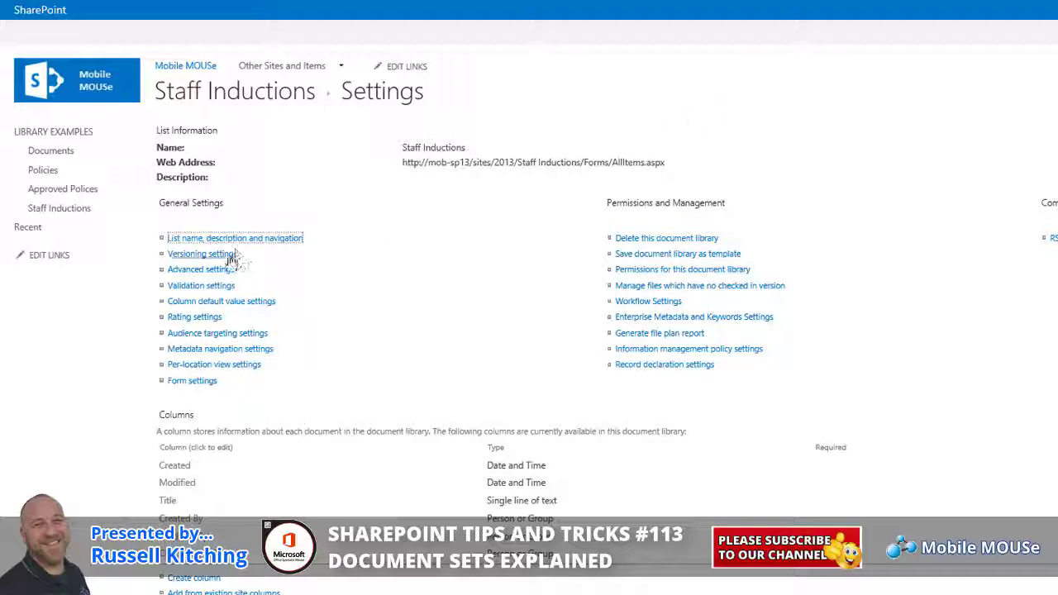
pyautogui.click(216, 270)
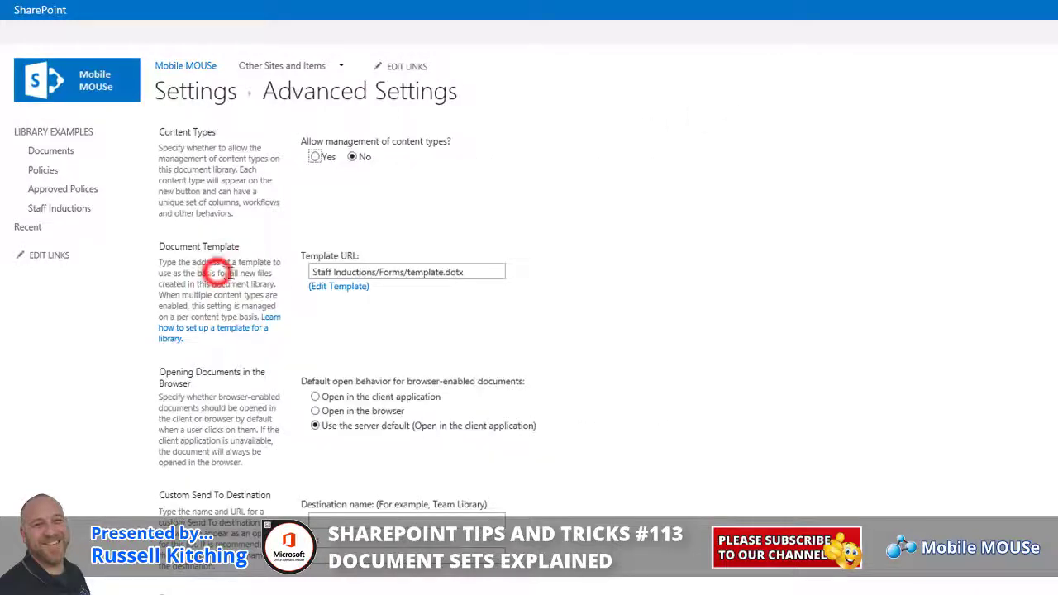
pyautogui.click(316, 157)
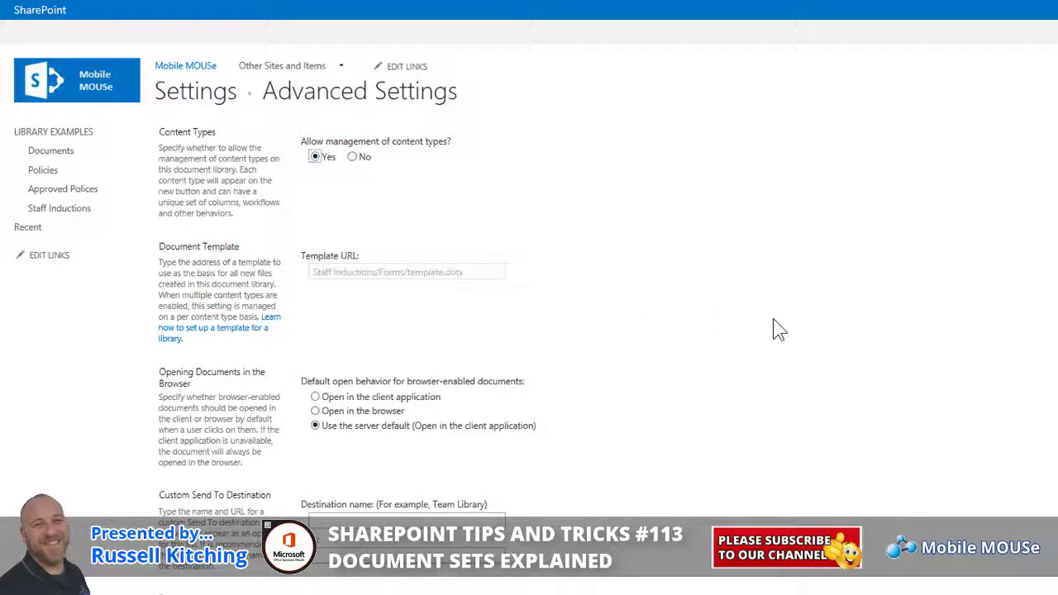
pyautogui.scroll(-10, 774, 328)
pyautogui.scroll(-5, 717, 384)
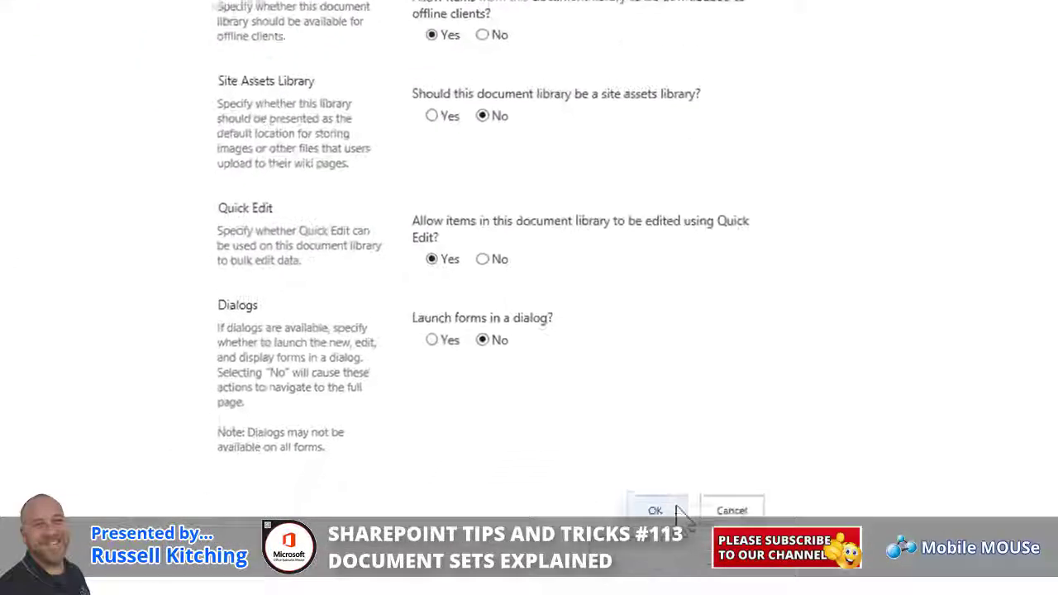
pyautogui.click(673, 506)
pyautogui.scroll(5, 543, 330)
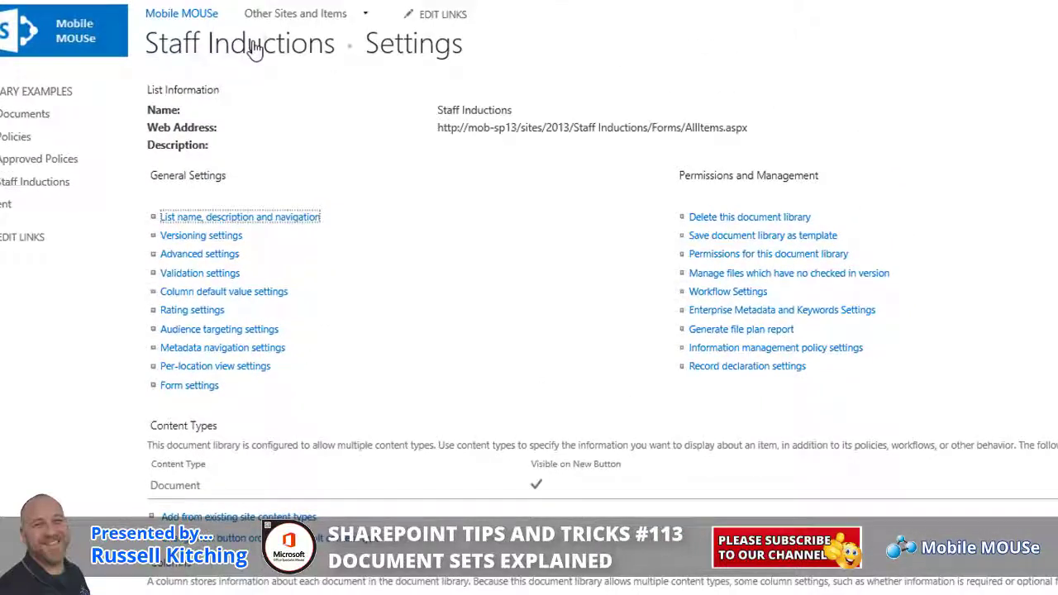
# Open the Staff Inductions library's settings and scroll down to its Content Types section.
pyautogui.click(253, 47)
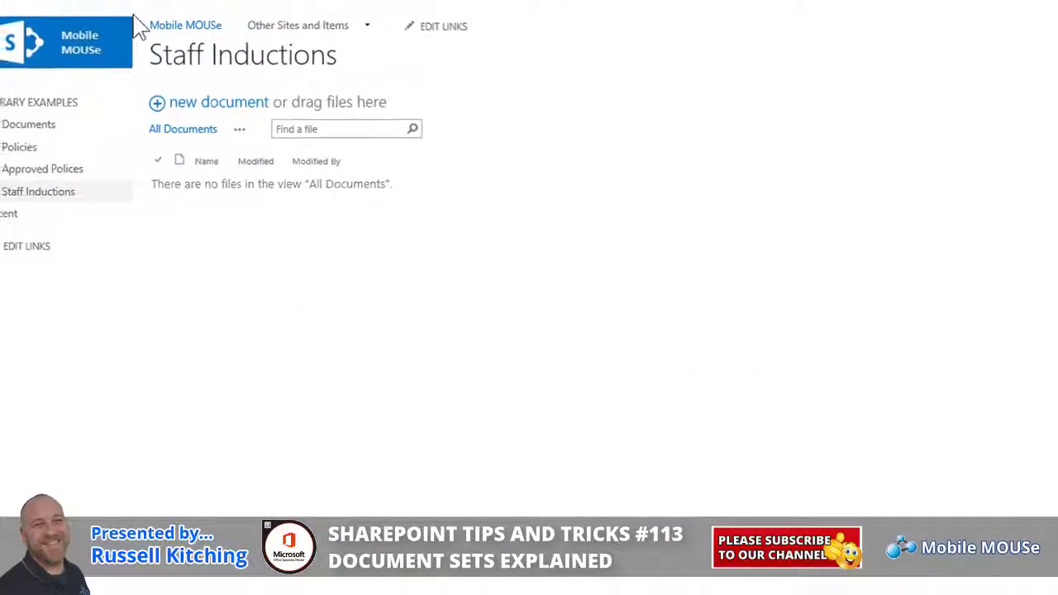
pyautogui.click(83, 45)
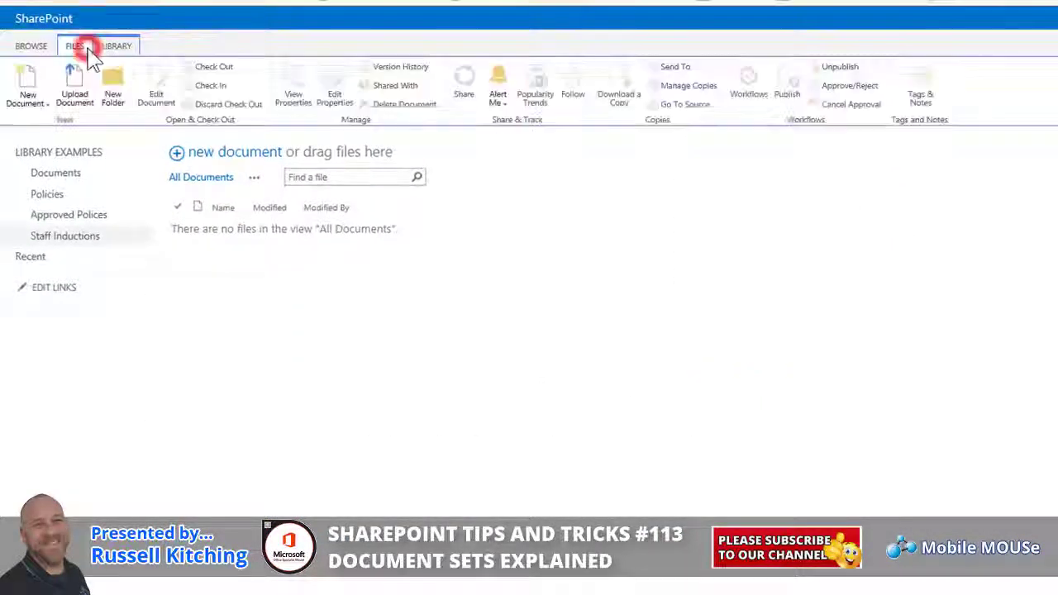
pyautogui.click(28, 92)
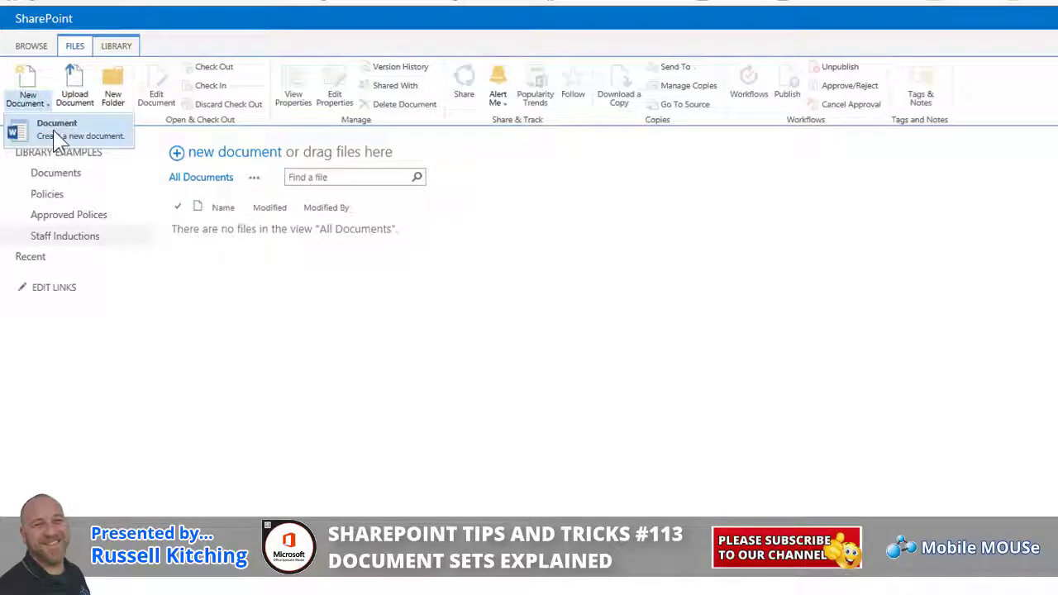
pyautogui.click(125, 43)
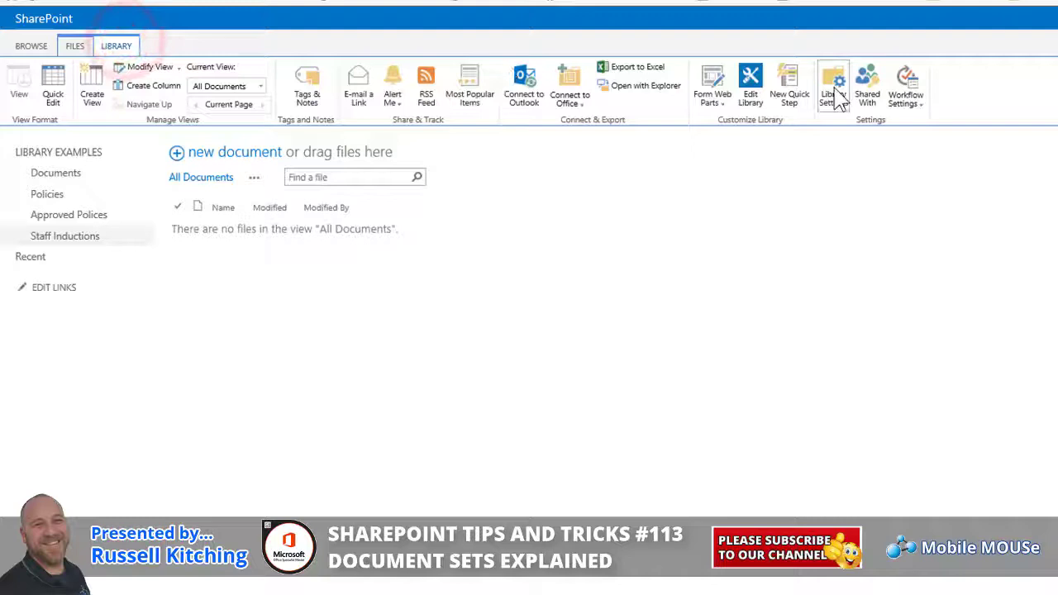
pyautogui.click(834, 88)
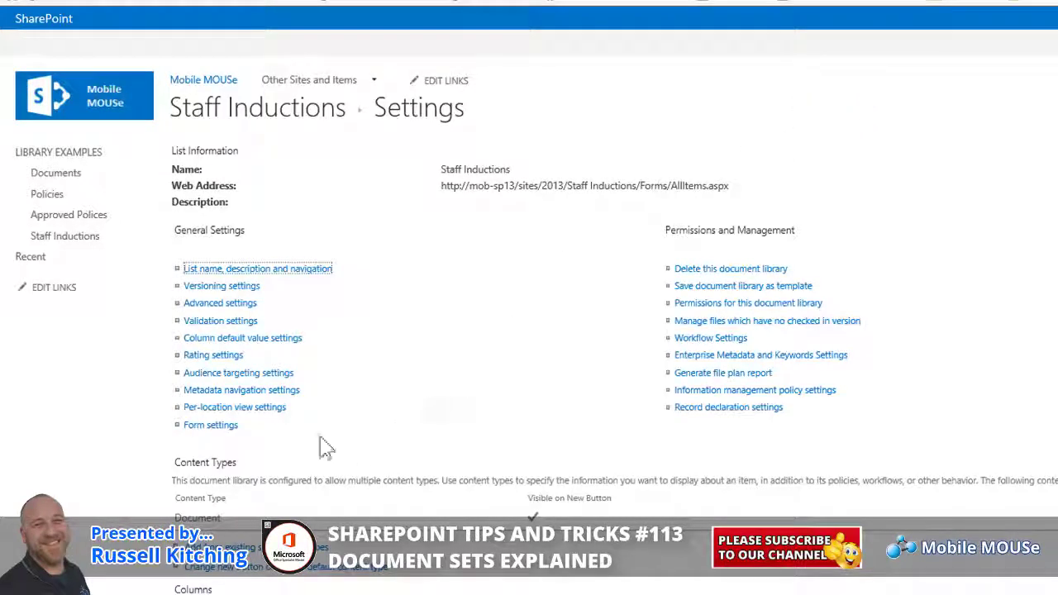
pyautogui.scroll(-3, 207, 465)
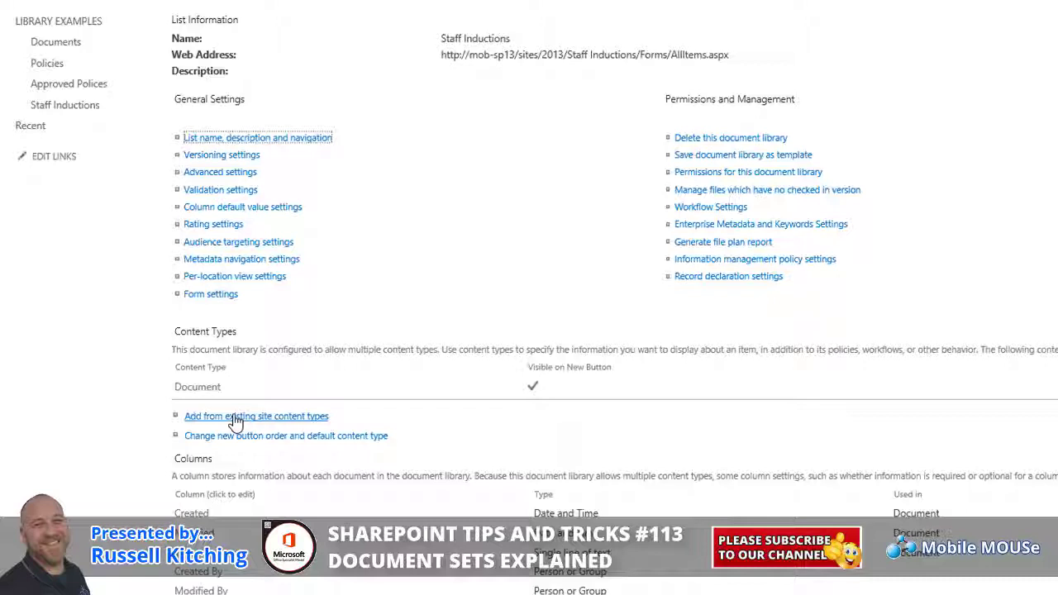
# Add the Induction Process content type from the MM Employment Content Types group to the library.
pyautogui.click(235, 416)
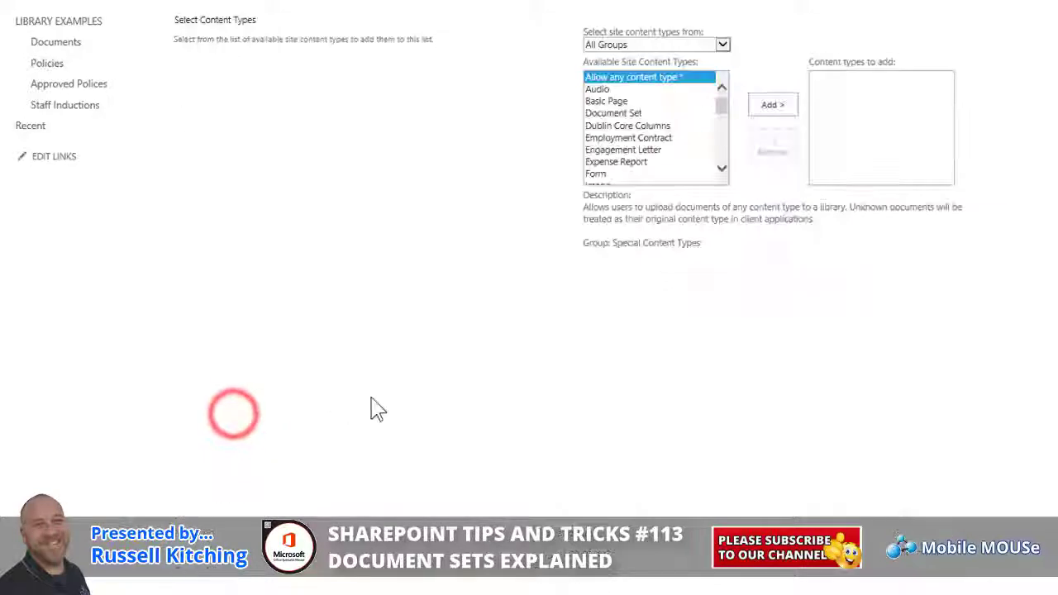
pyautogui.click(721, 44)
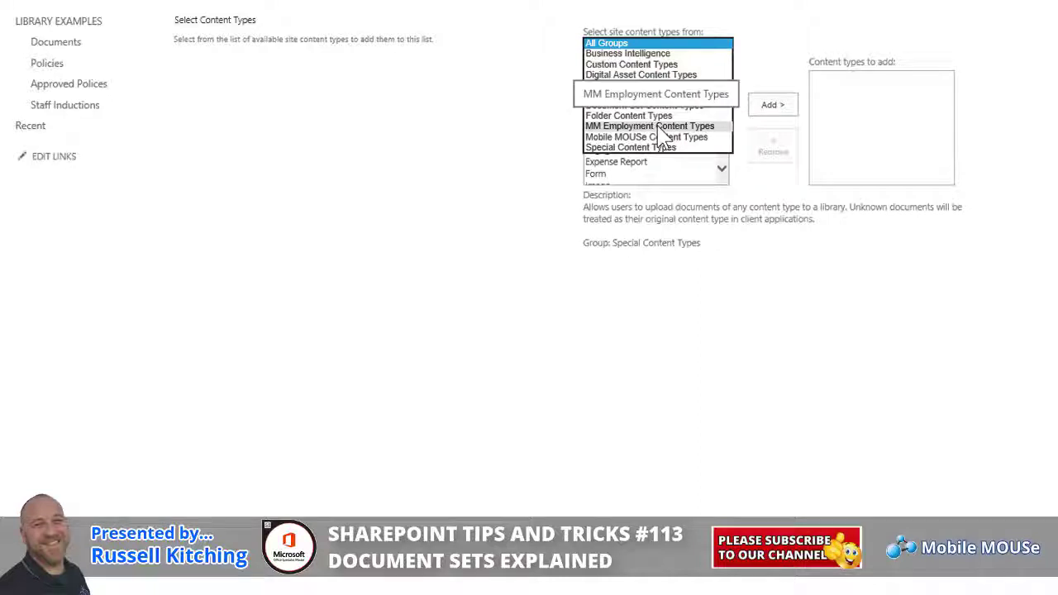
pyautogui.click(654, 125)
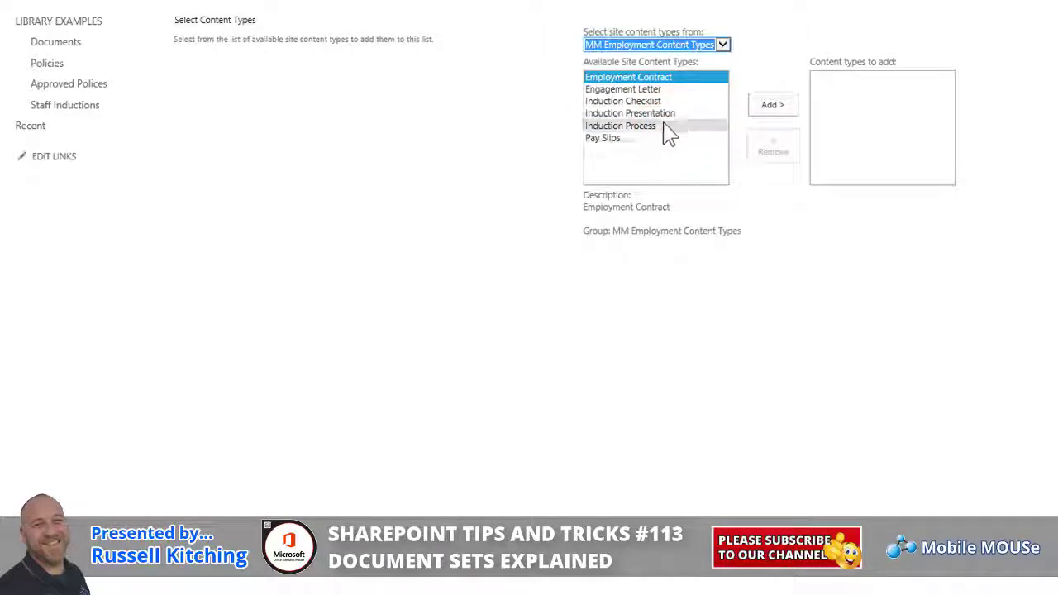
pyautogui.click(659, 129)
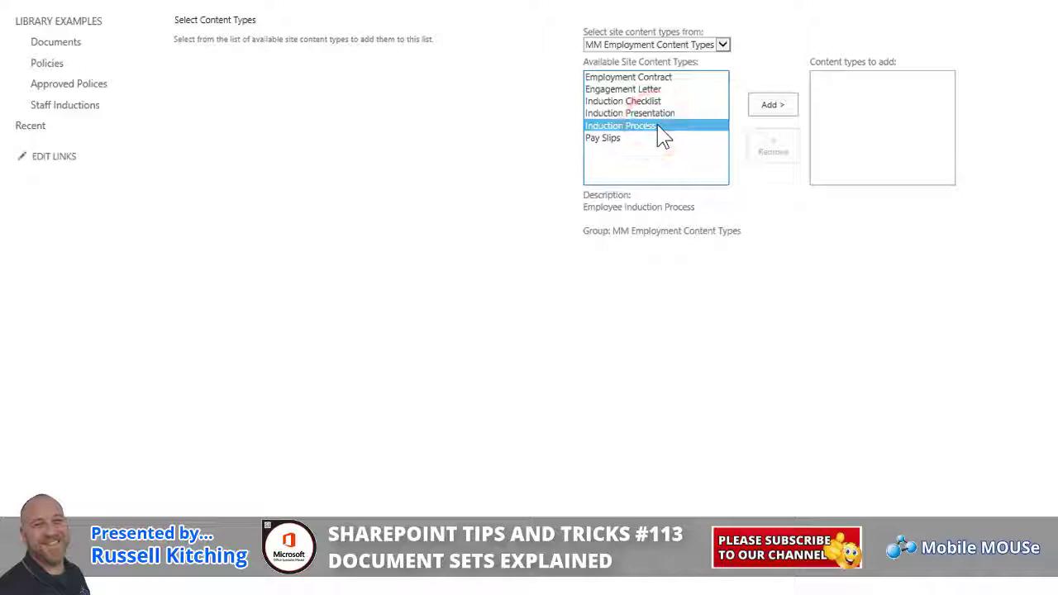
pyautogui.click(788, 106)
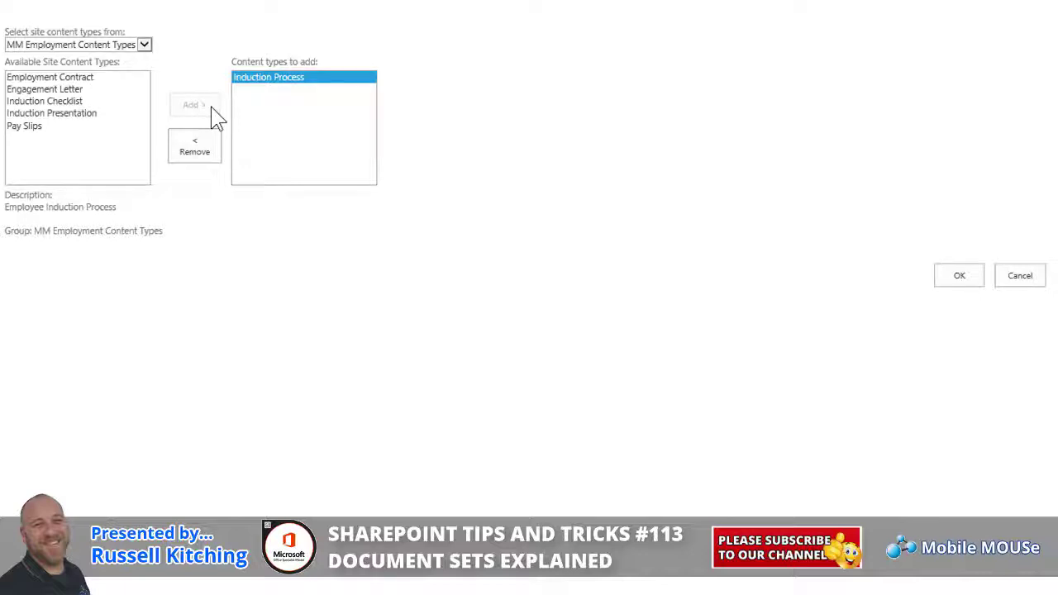
pyautogui.click(960, 276)
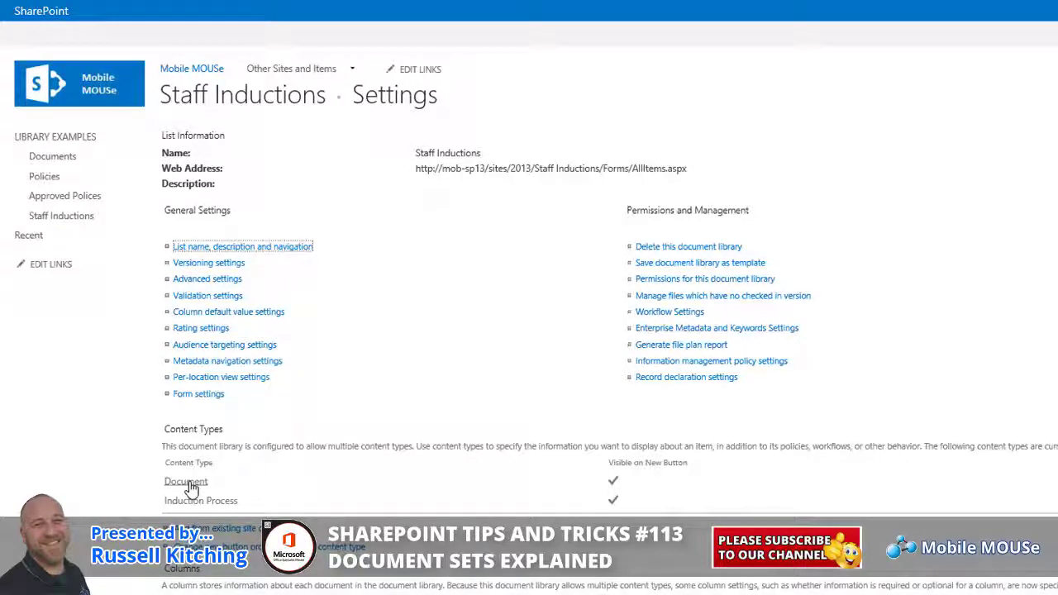
# Delete the Document content type from the library and go back to Staff Inductions.
pyautogui.click(188, 484)
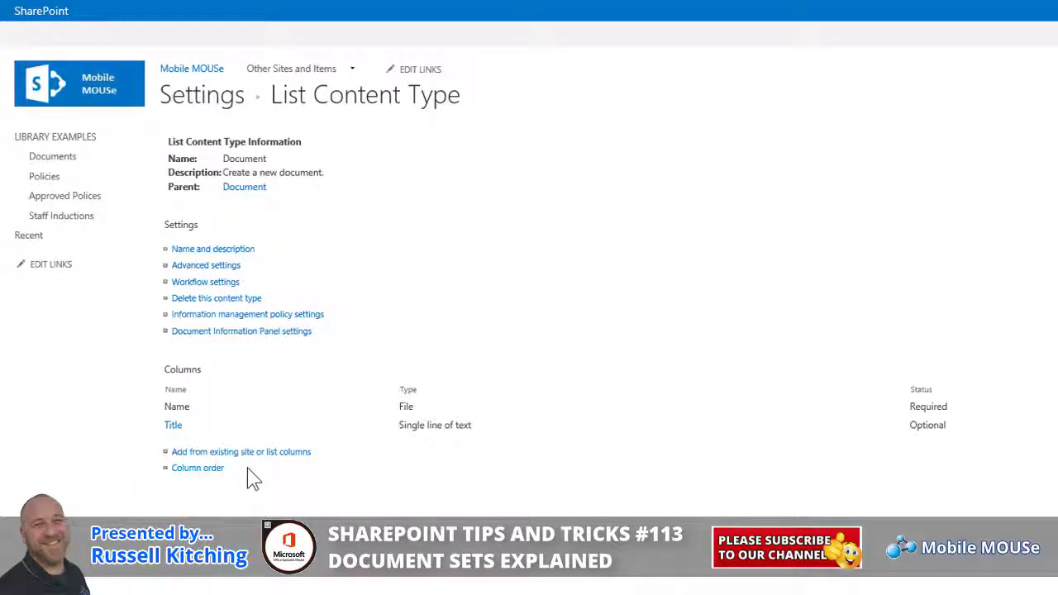
pyautogui.click(227, 299)
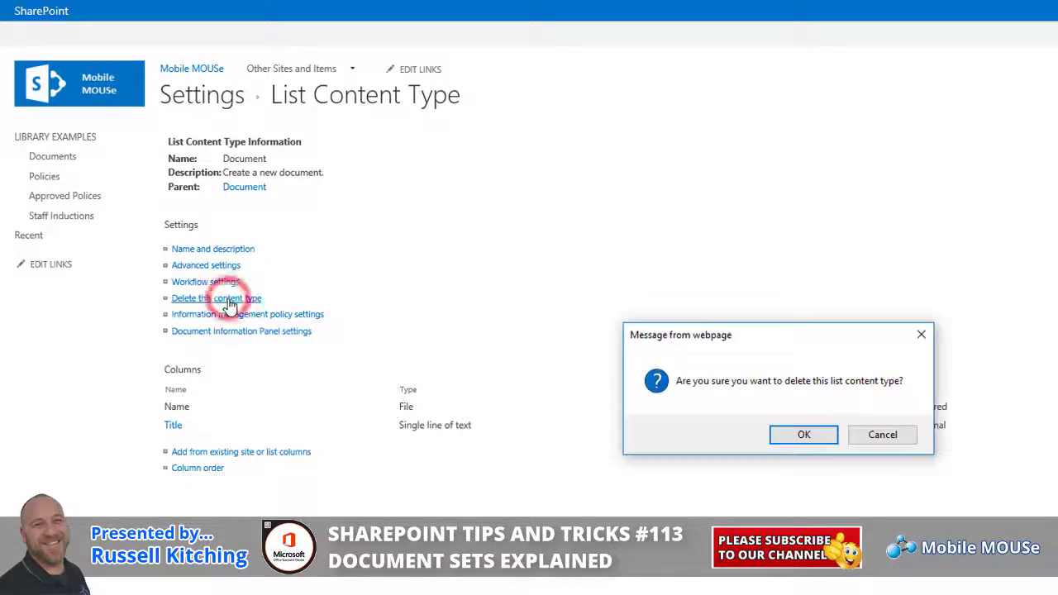
pyautogui.click(800, 432)
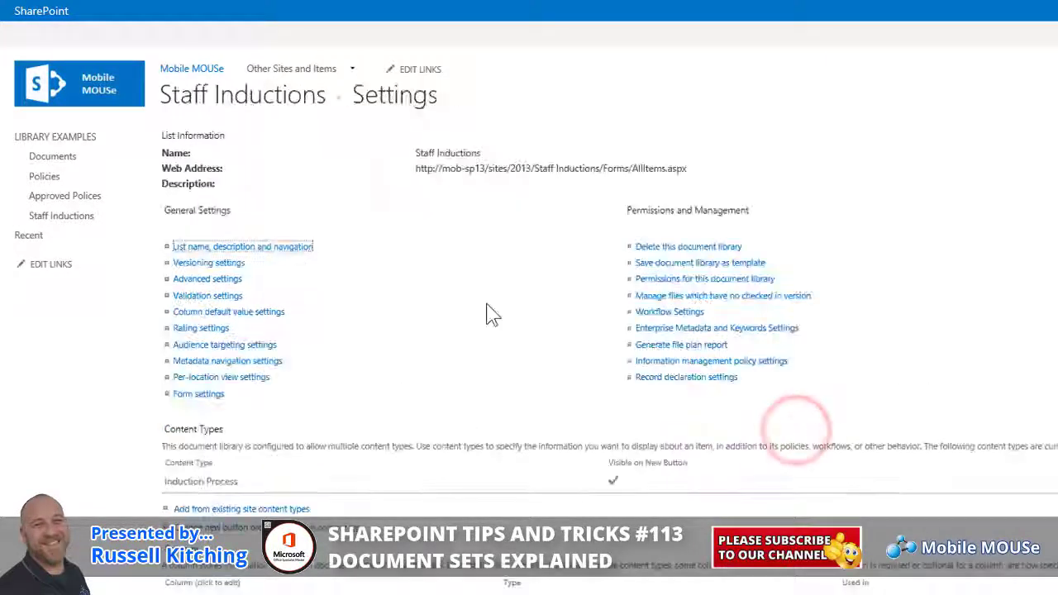
pyautogui.click(273, 98)
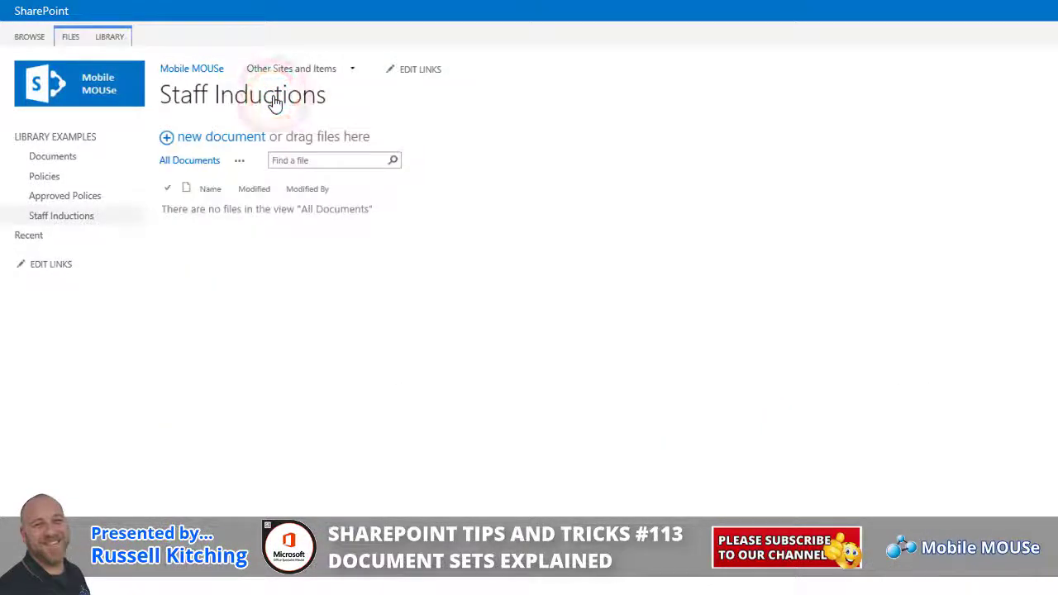
# Create a new Induction Process document set named with the staff member's full name, capitalising the surname.
pyautogui.click(73, 38)
pyautogui.click(37, 87)
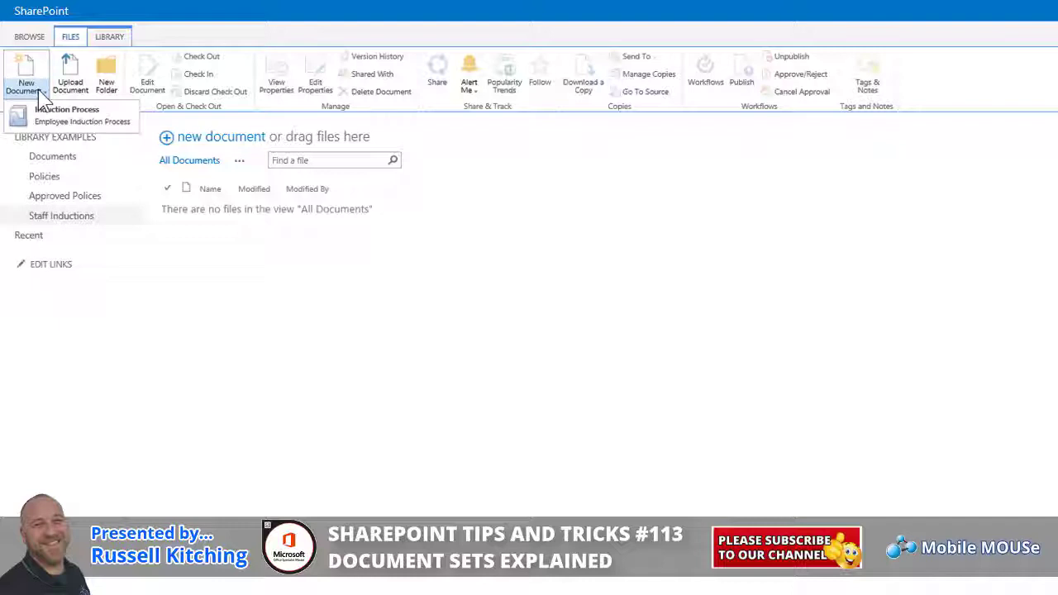
pyautogui.click(70, 109)
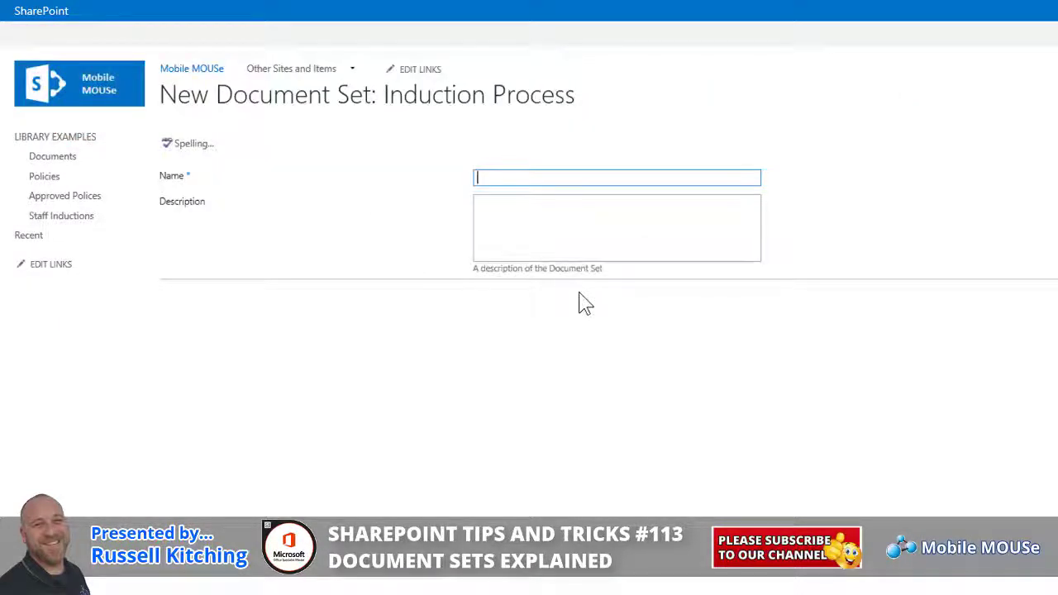
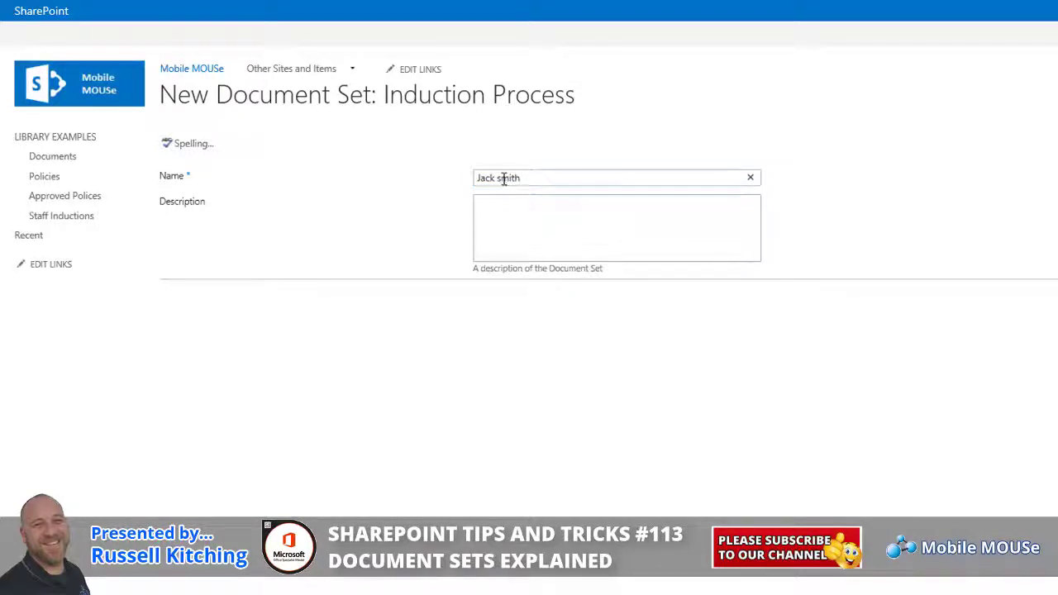
pyautogui.click(501, 177)
pyautogui.write('S')
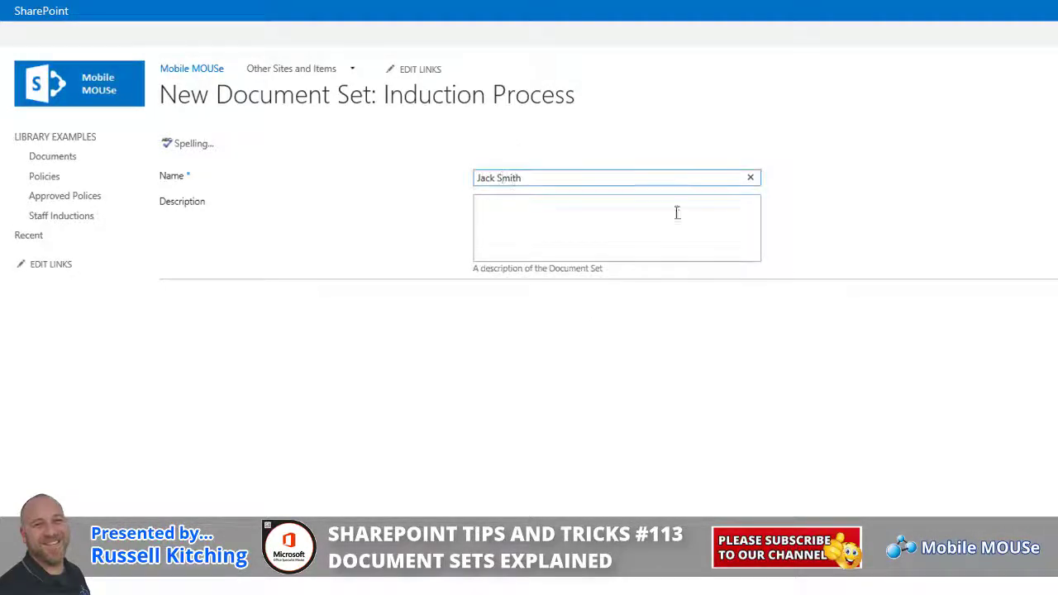
pyautogui.click(677, 232)
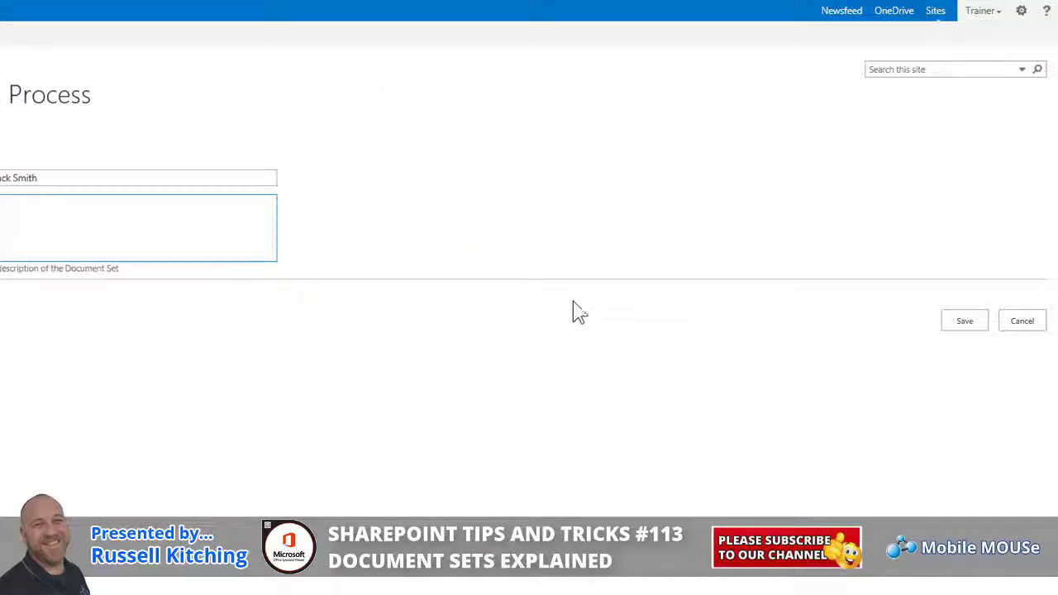
pyautogui.click(948, 320)
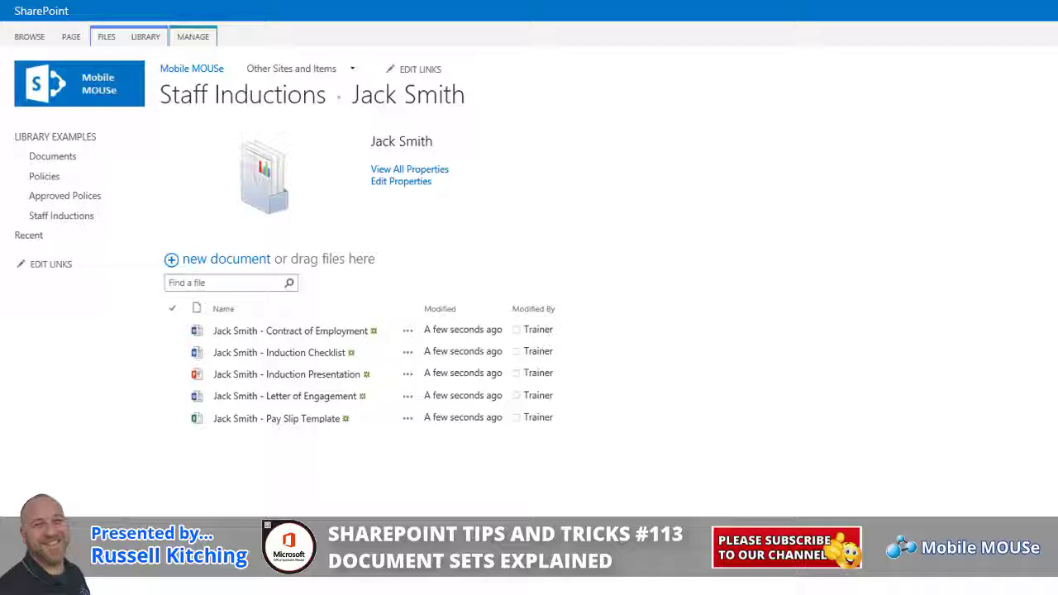
# Create another Induction Process document set named with the second staff member's full name.
pyautogui.click(242, 106)
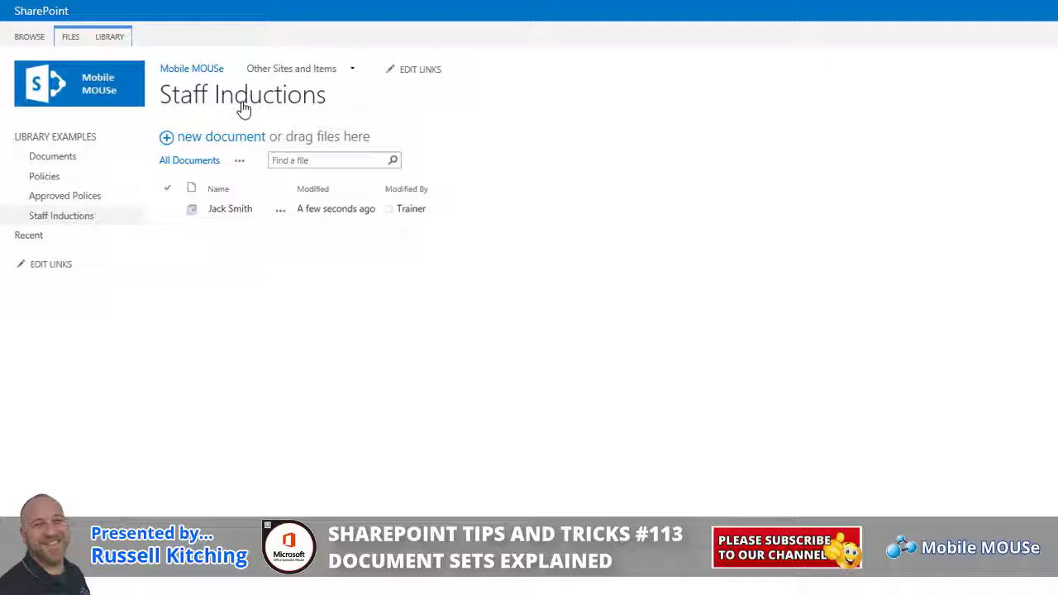
pyautogui.click(70, 38)
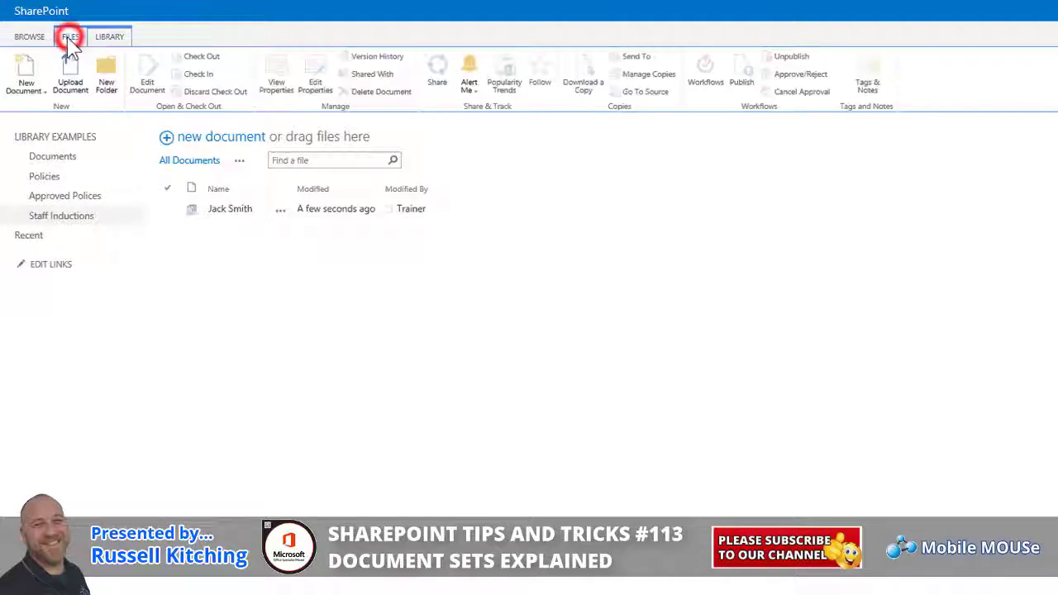
pyautogui.click(48, 74)
pyautogui.click(66, 139)
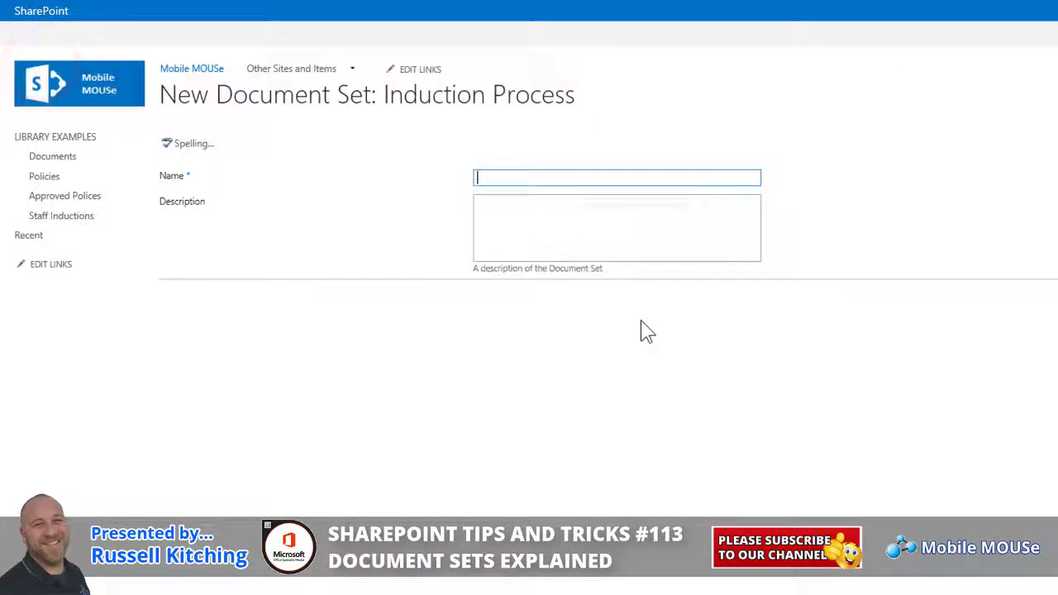
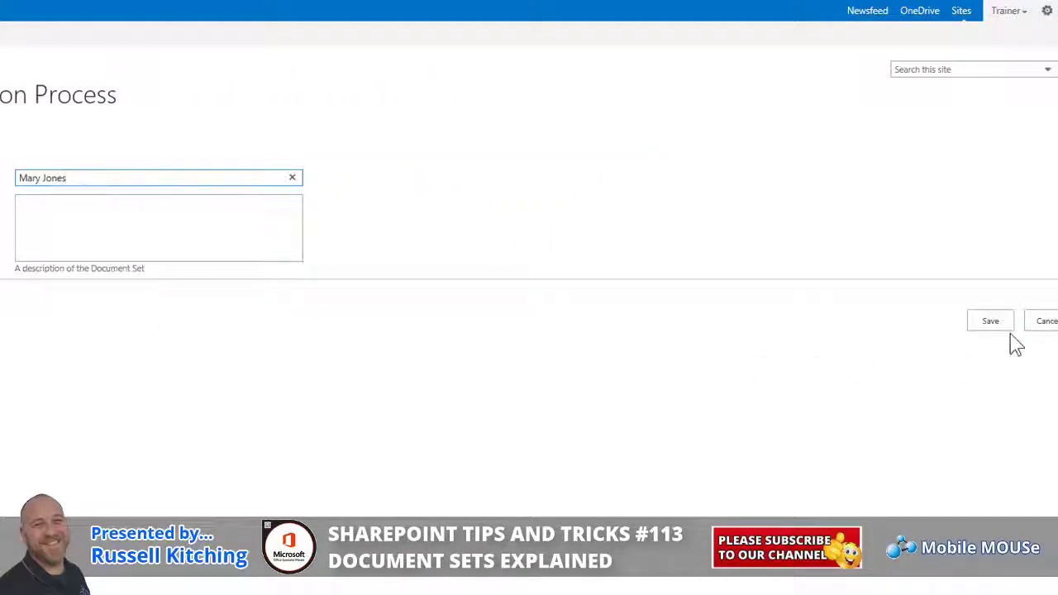
pyautogui.click(1002, 327)
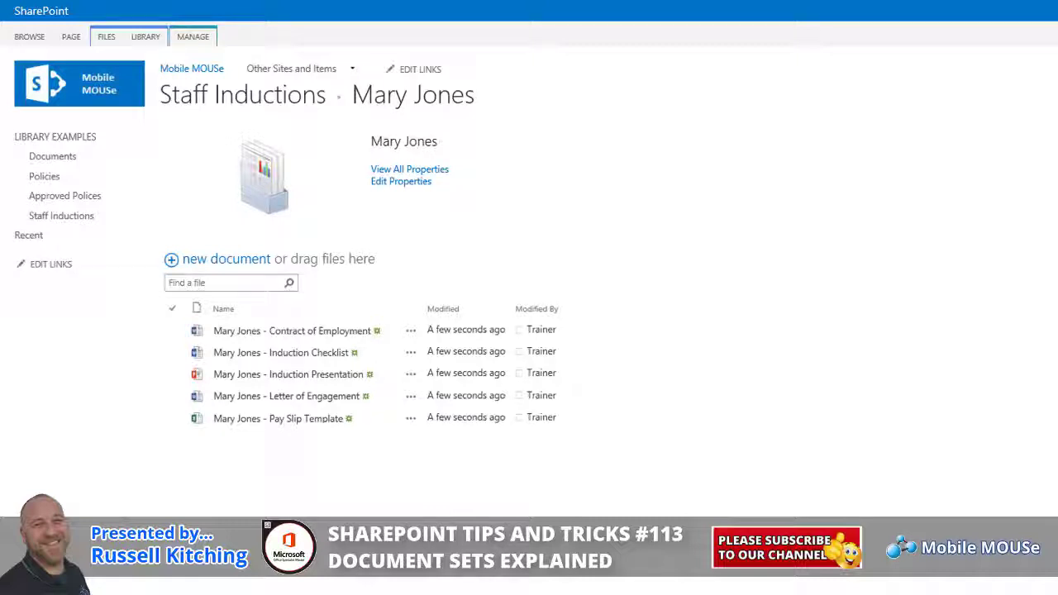
pyautogui.click(278, 99)
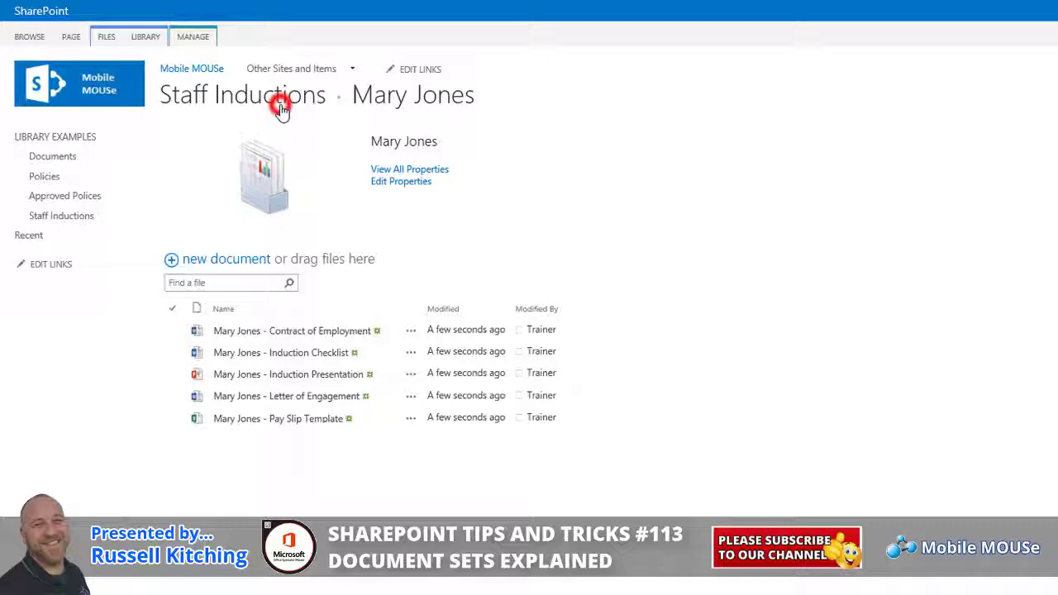